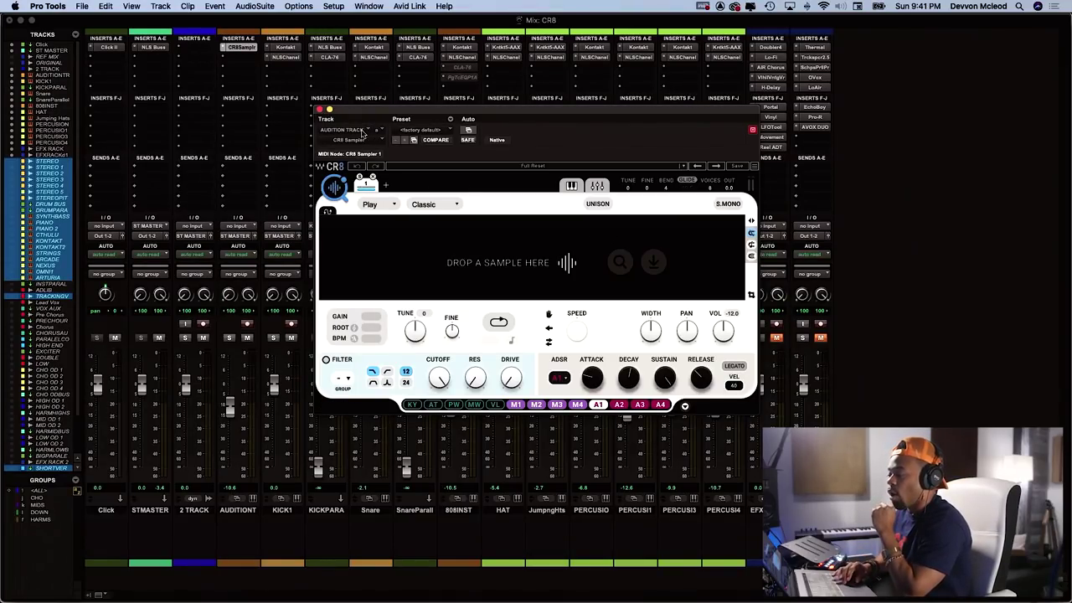
- Move the CR8 Sampler window aside, open the COSMOS sample finder from it and position the COSMOS window beside the sampler
drag(358, 113, 92, 115)
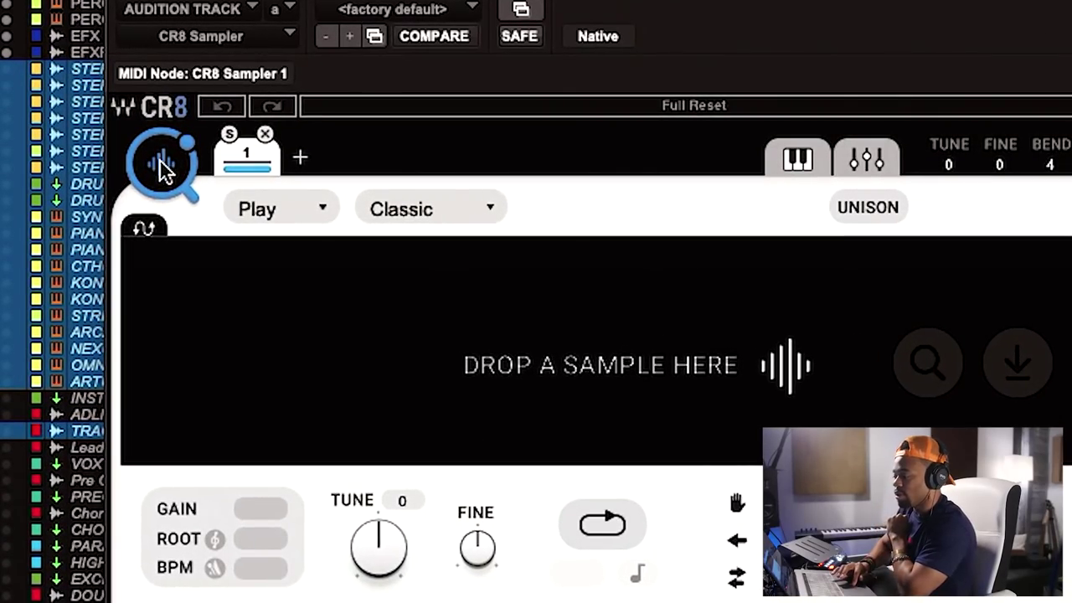
click(162, 163)
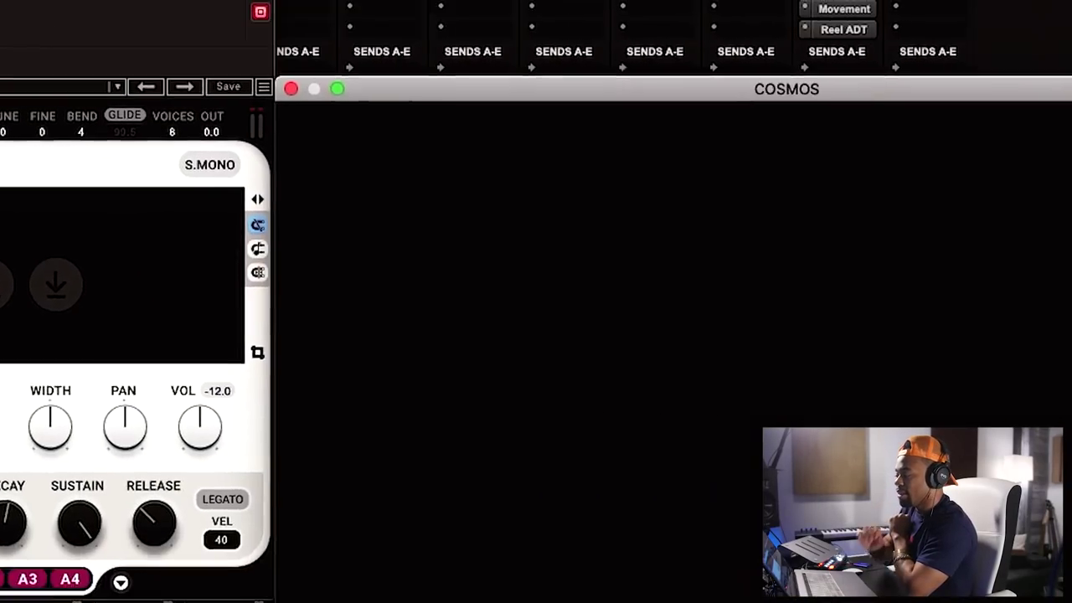
drag(136, 91, 152, 17)
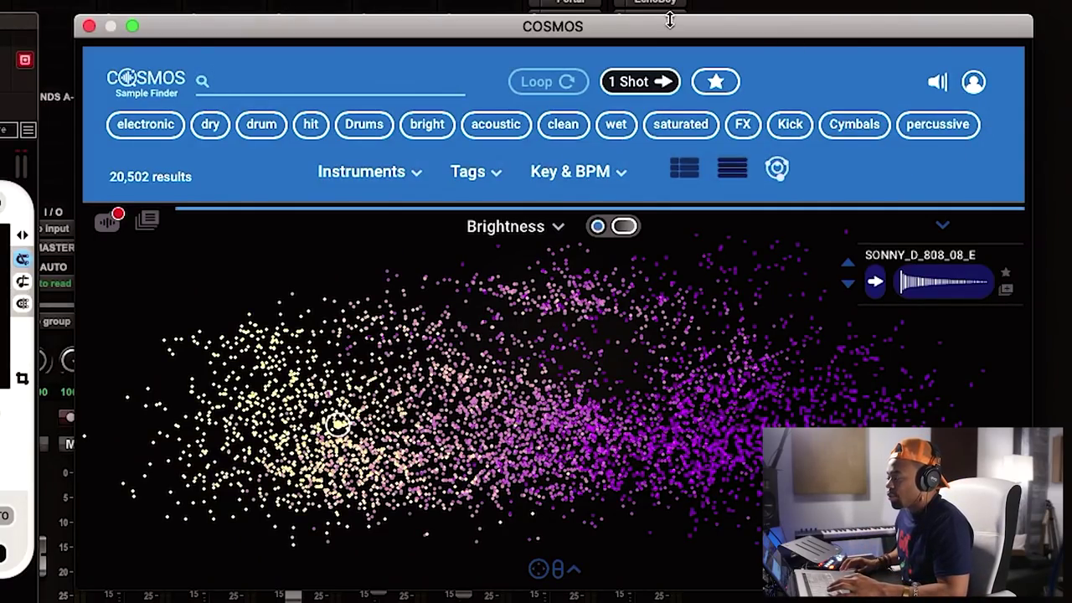
drag(640, 31, 620, 31)
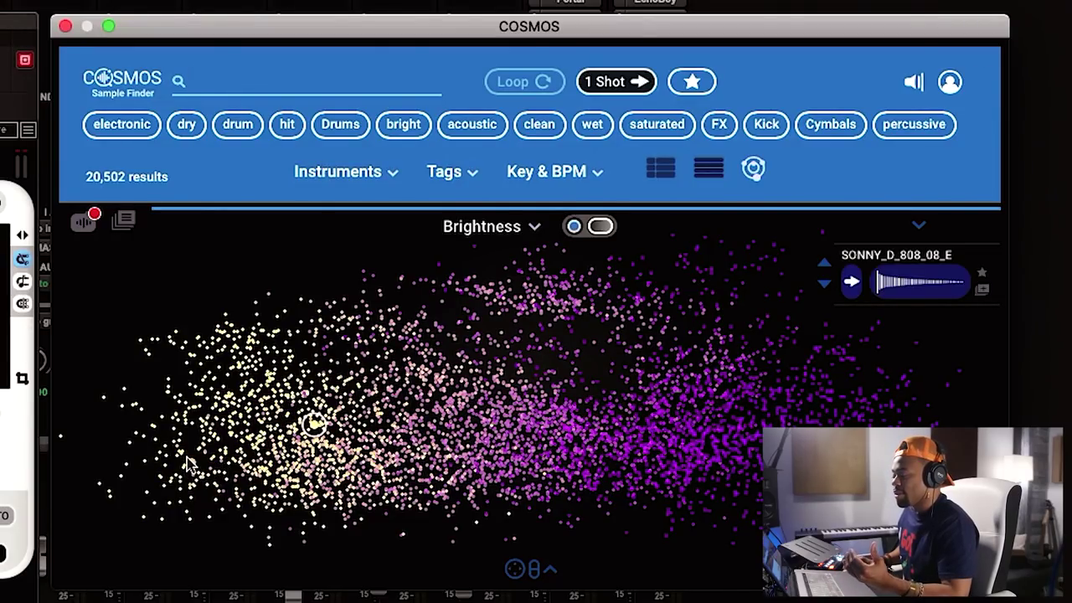
- Audition one-shot samples by sweeping across the map from its yellow end to its far purple edge
click(144, 464)
click(144, 463)
drag(144, 464, 639, 429)
drag(718, 436, 966, 378)
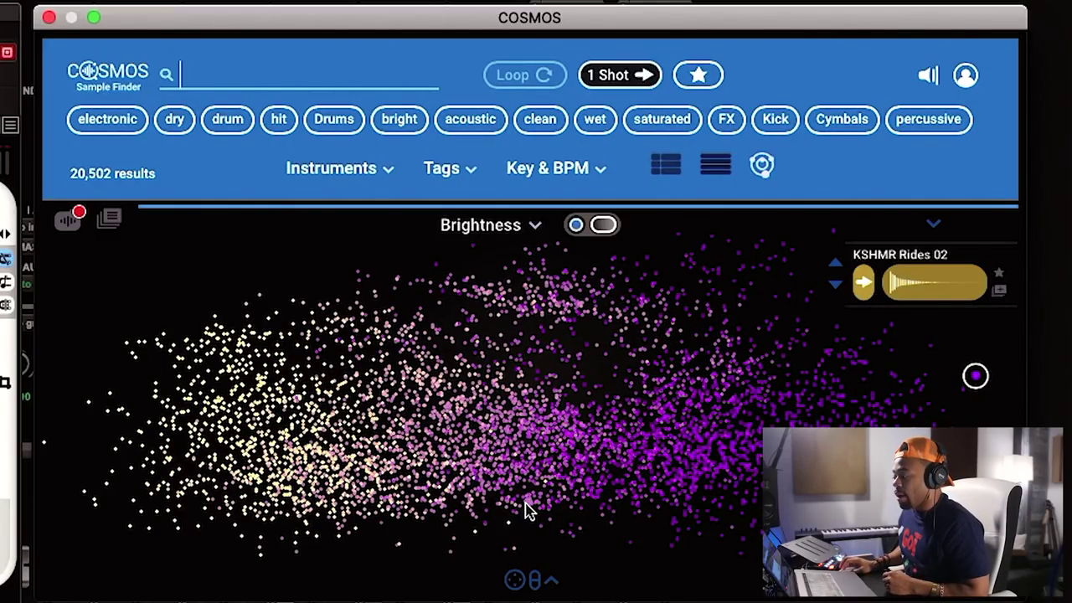
- Audition individual one-shots from different map areas, including OLIVER_fx_vocal_huh_ta, SOUTHSIDExPVLACE_s and PMLF_Kick_06
click(523, 251)
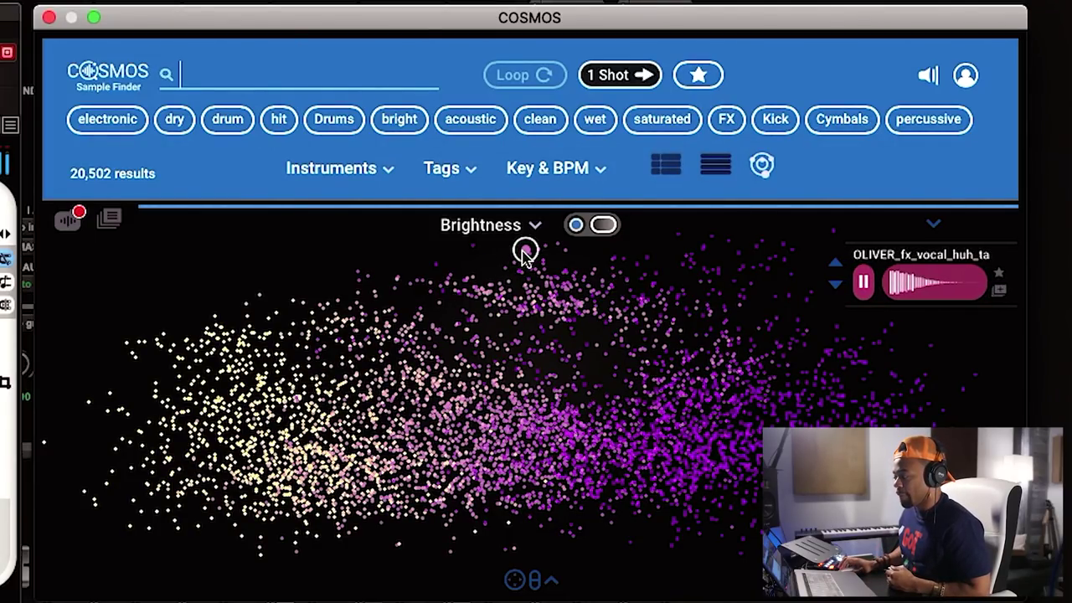
click(863, 284)
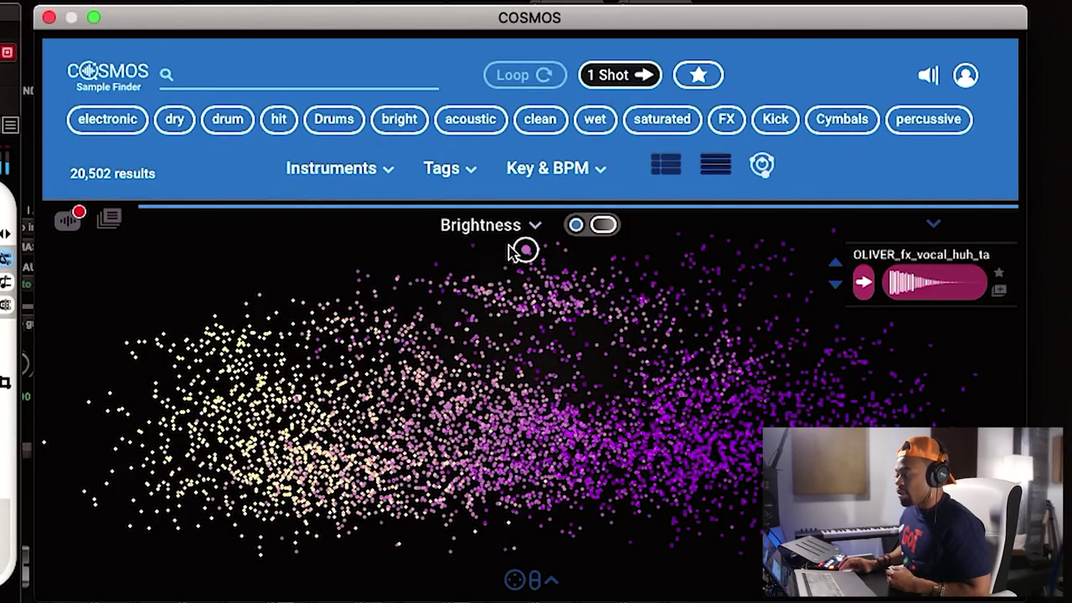
click(540, 529)
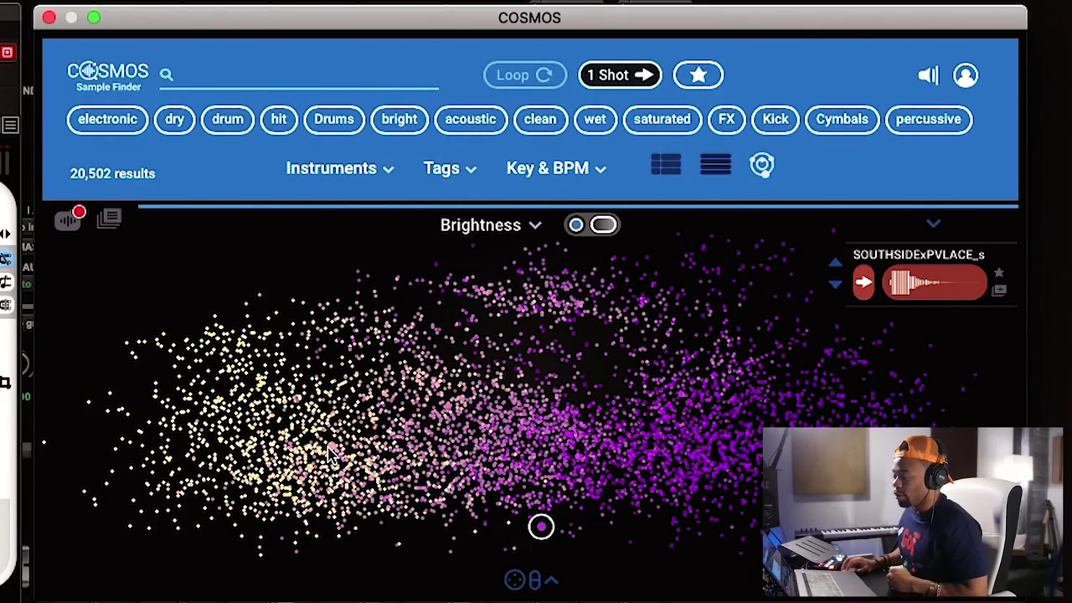
click(273, 461)
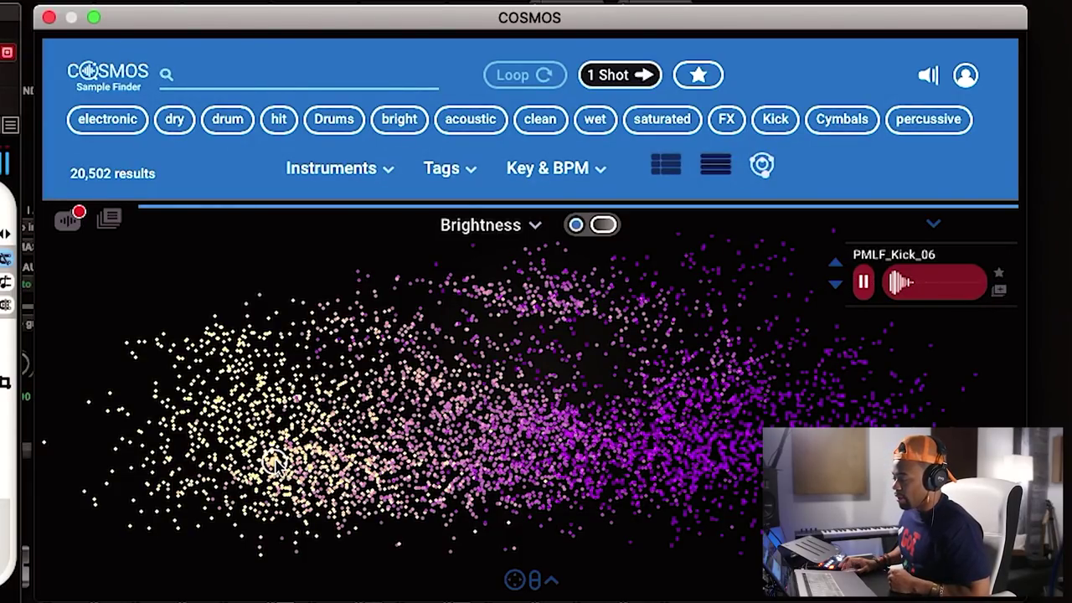
mouse_move(921, 290)
drag(900, 285, 470, 302)
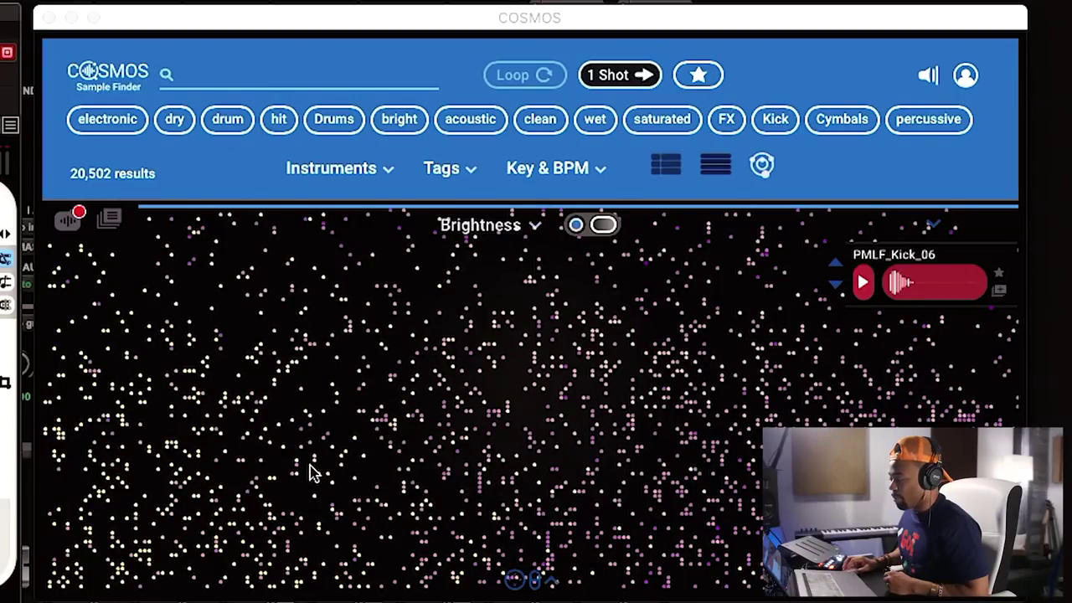
- Explore the yellow region of the sample map up close and audition sounds such as KSHMR_Impact_Low_04 and TYNAN_kick_one_shot_
click(306, 416)
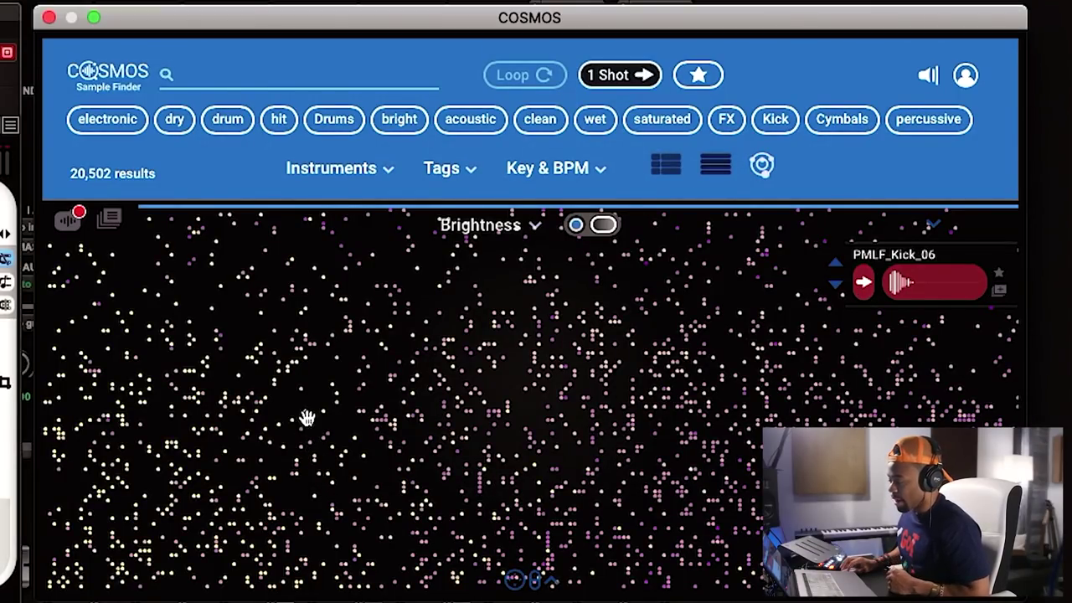
click(273, 353)
scroll(214, 400, up, 5)
scroll(213, 401, down, 8)
scroll(215, 399, down, 3)
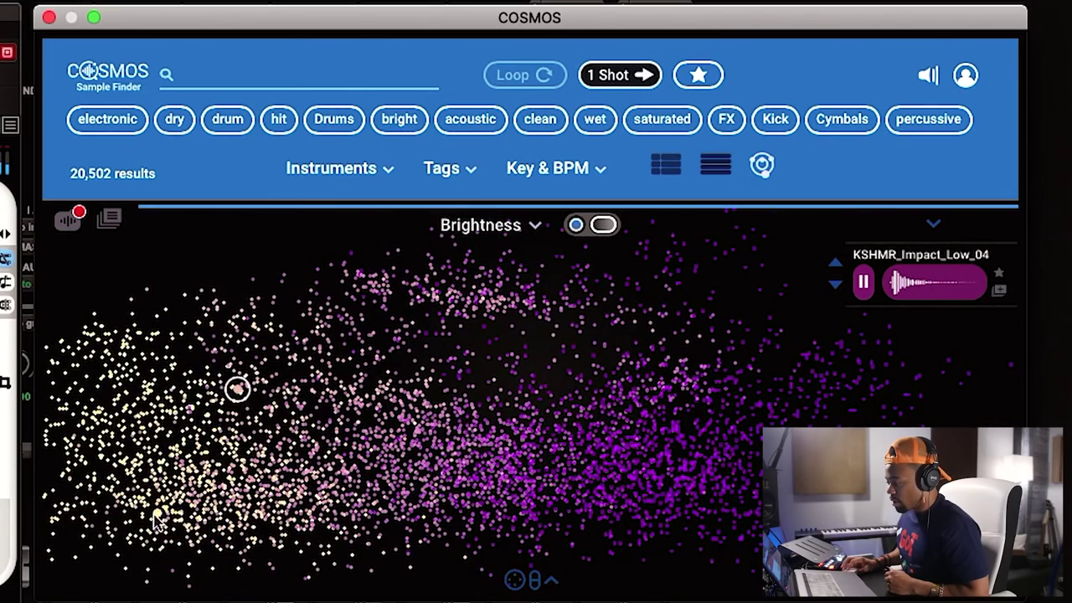
drag(80, 583, 347, 549)
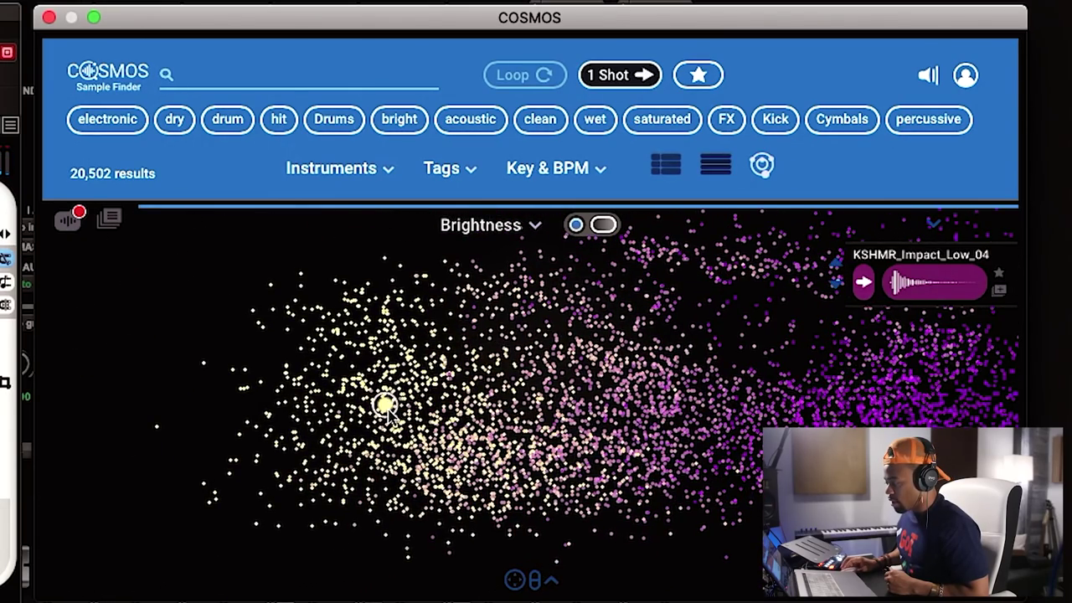
click(373, 443)
mouse_move(419, 442)
mouse_down()
mouse_move(394, 455)
mouse_move(364, 391)
mouse_move(390, 329)
mouse_move(381, 406)
mouse_move(467, 439)
mouse_move(475, 408)
mouse_move(473, 450)
mouse_move(407, 461)
mouse_move(478, 462)
mouse_up()
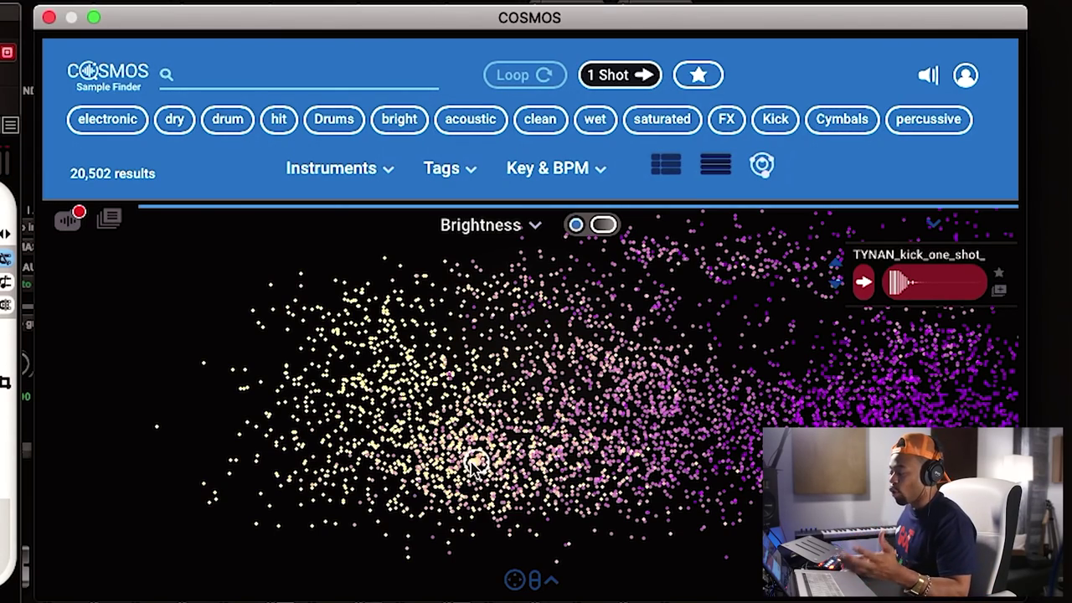
scroll(477, 462, up, 10)
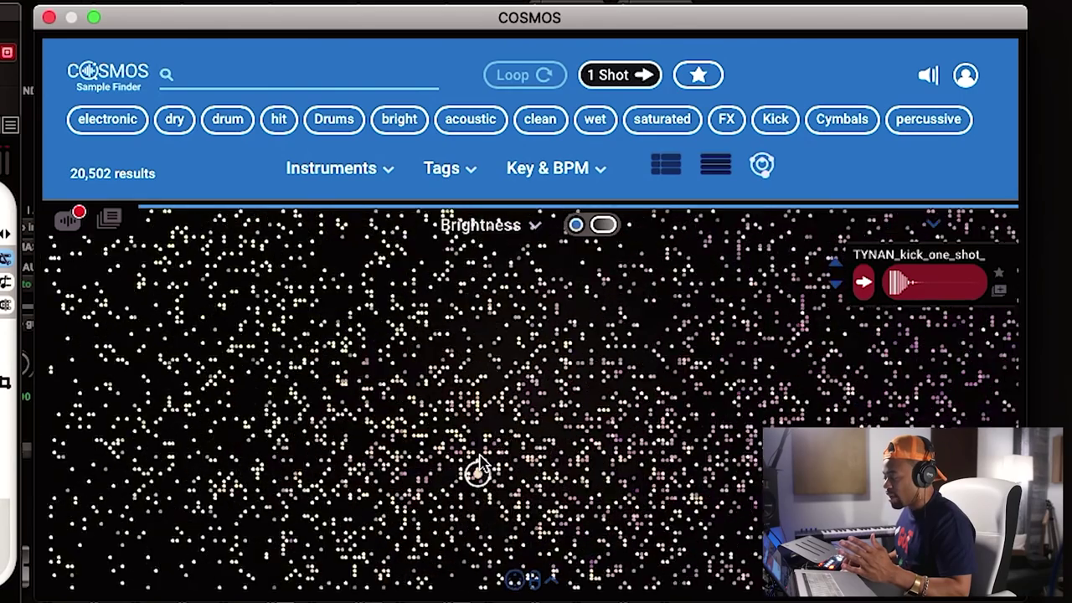
scroll(480, 456, down, 5)
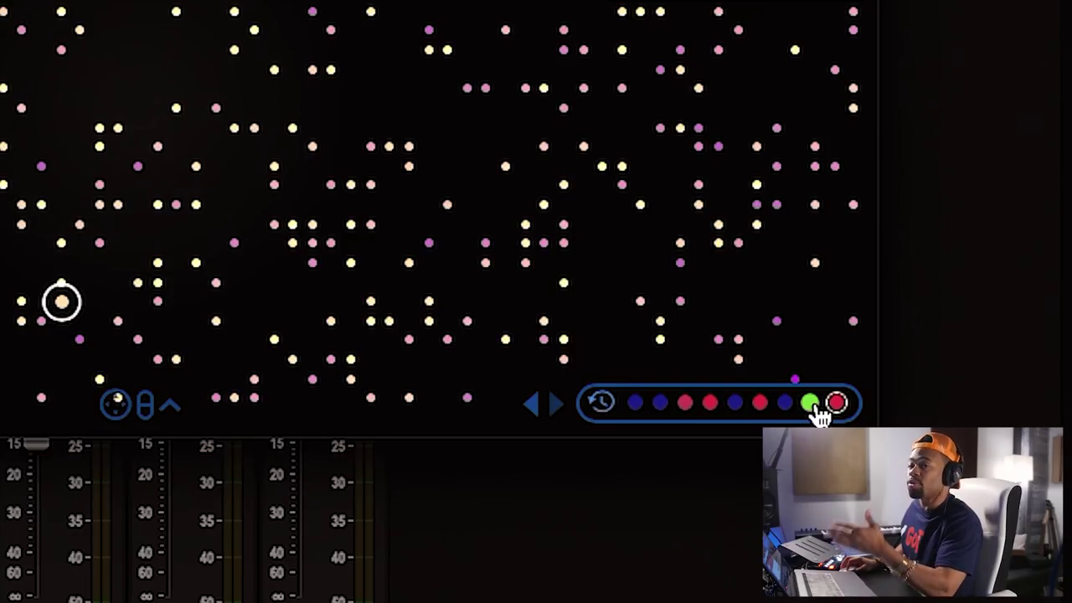
- Replay the previously auditioned samples from the history strip back to the oldest, finishing on the most recent one
click(811, 405)
click(788, 404)
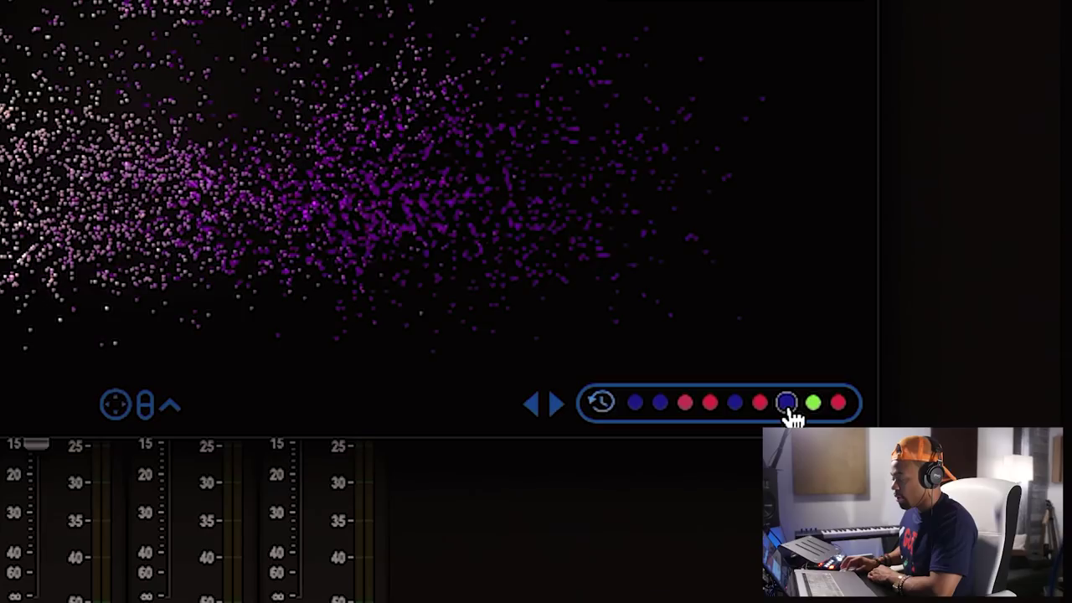
click(761, 403)
click(736, 403)
click(709, 405)
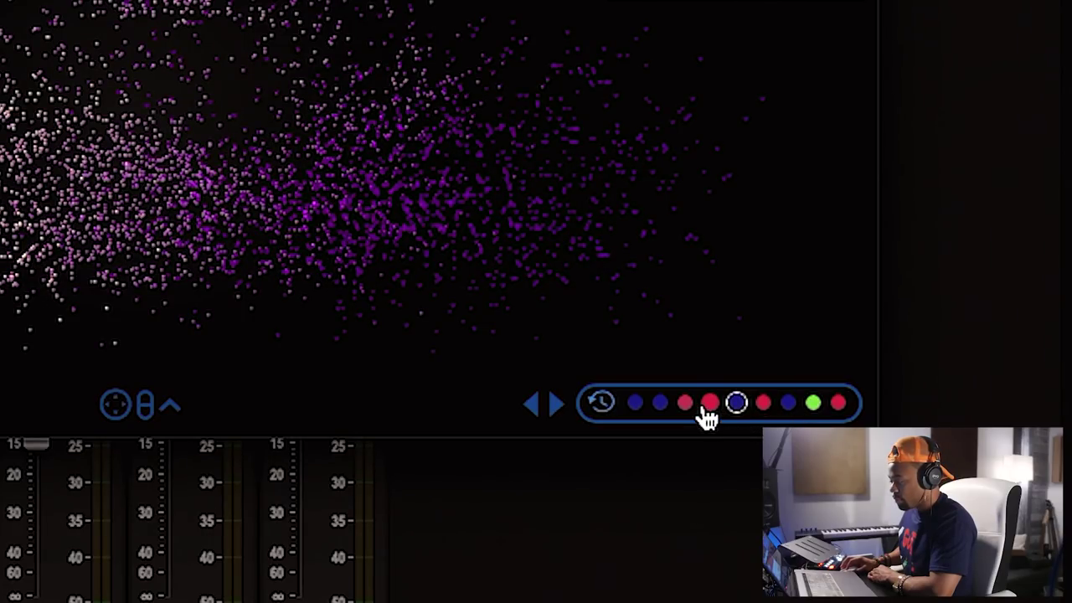
click(686, 405)
click(660, 405)
click(634, 406)
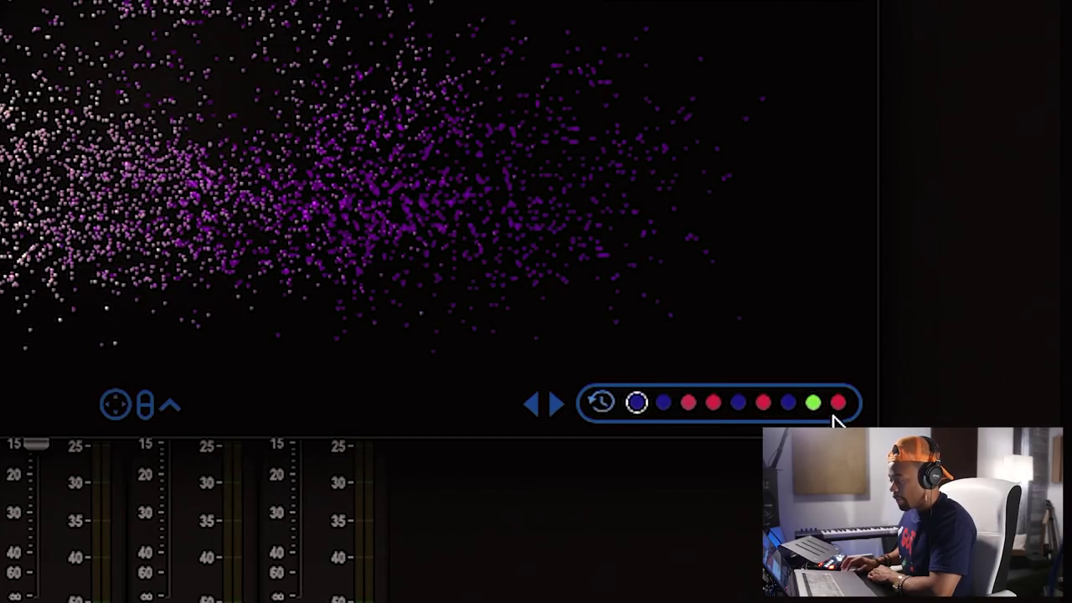
click(837, 404)
- Audition a fresh run of map samples and replay two of the recent ones from the history strip
drag(566, 258, 423, 435)
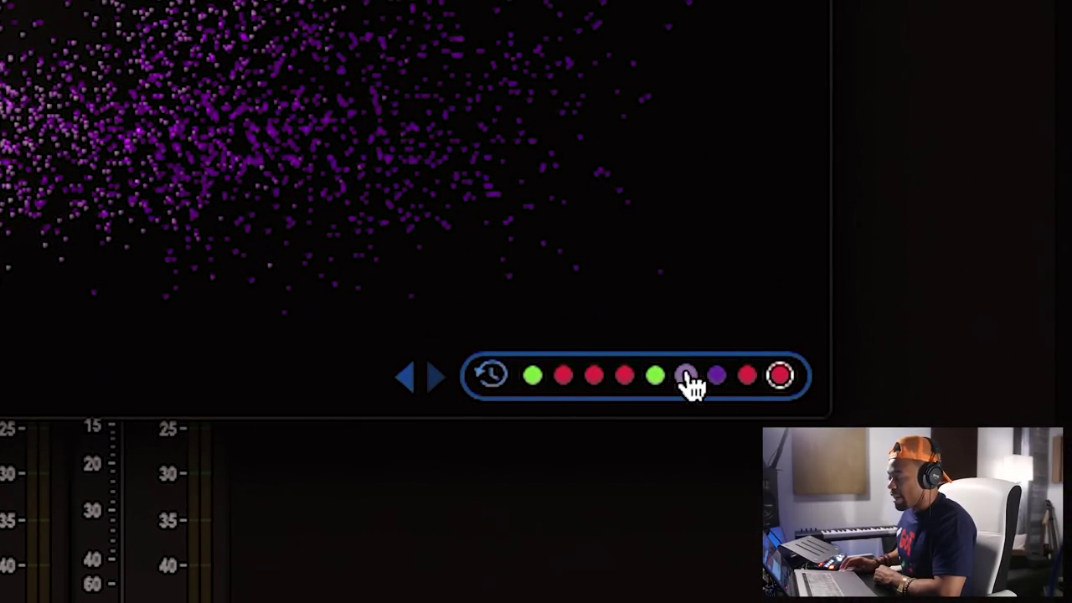
click(743, 379)
click(722, 378)
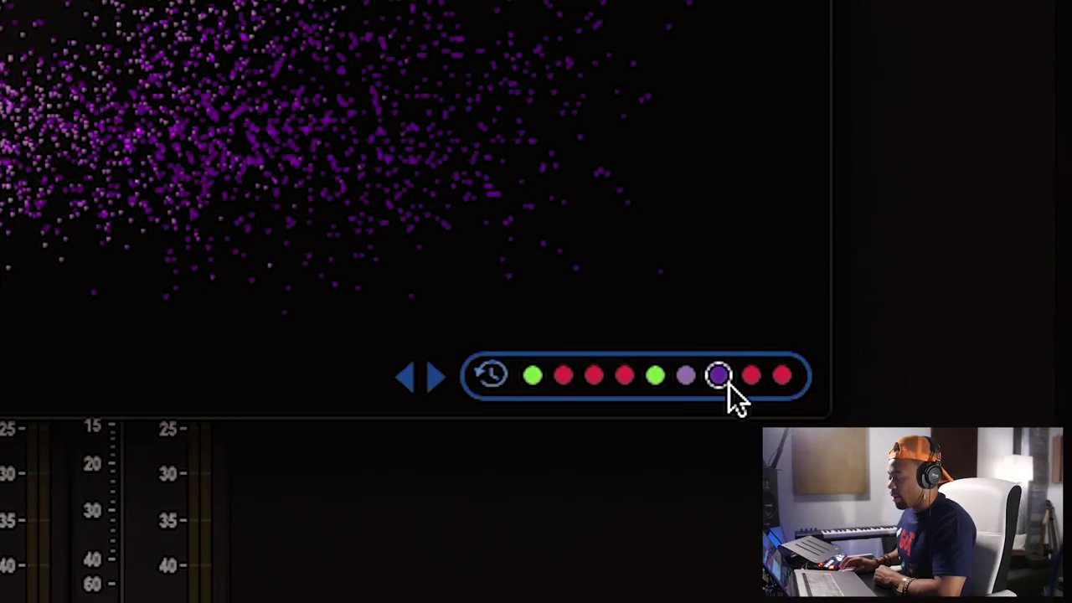
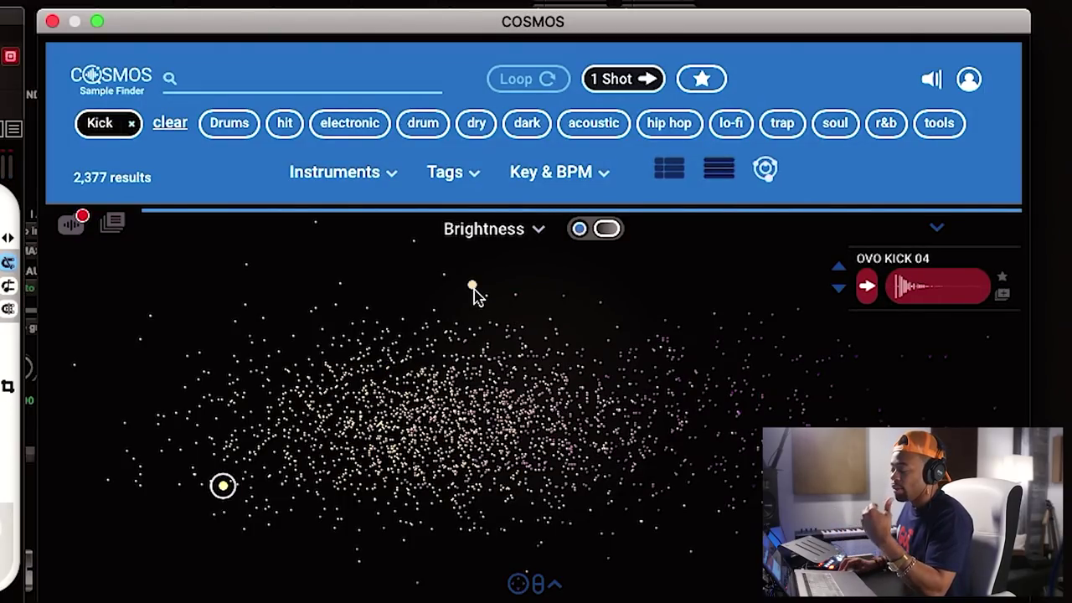
- Audition various samples across the Kick-filtered map, ending on Kicks_35_TL
click(472, 286)
click(506, 367)
click(496, 325)
click(479, 375)
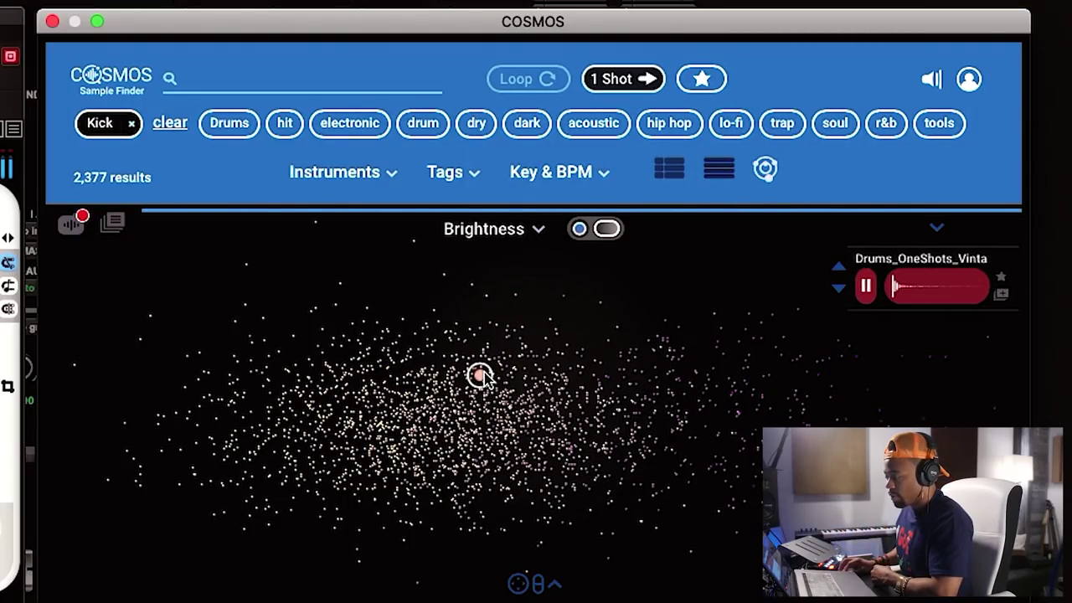
click(475, 530)
click(404, 540)
click(512, 518)
click(590, 511)
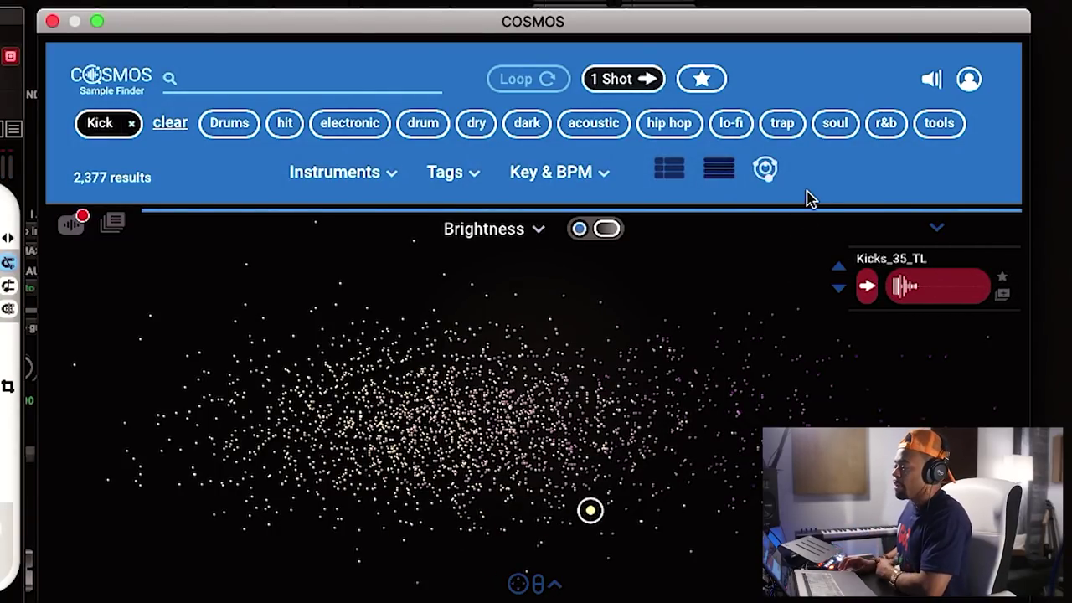
- Narrow the kick samples with the acoustic tag and audition kicks across the filtered map
click(594, 123)
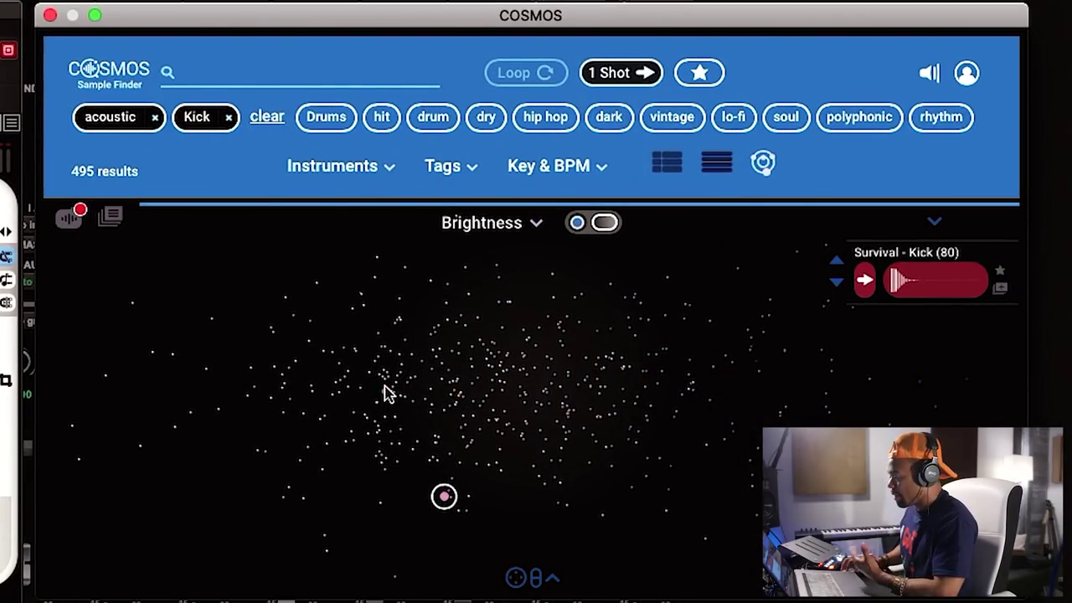
drag(388, 393, 696, 393)
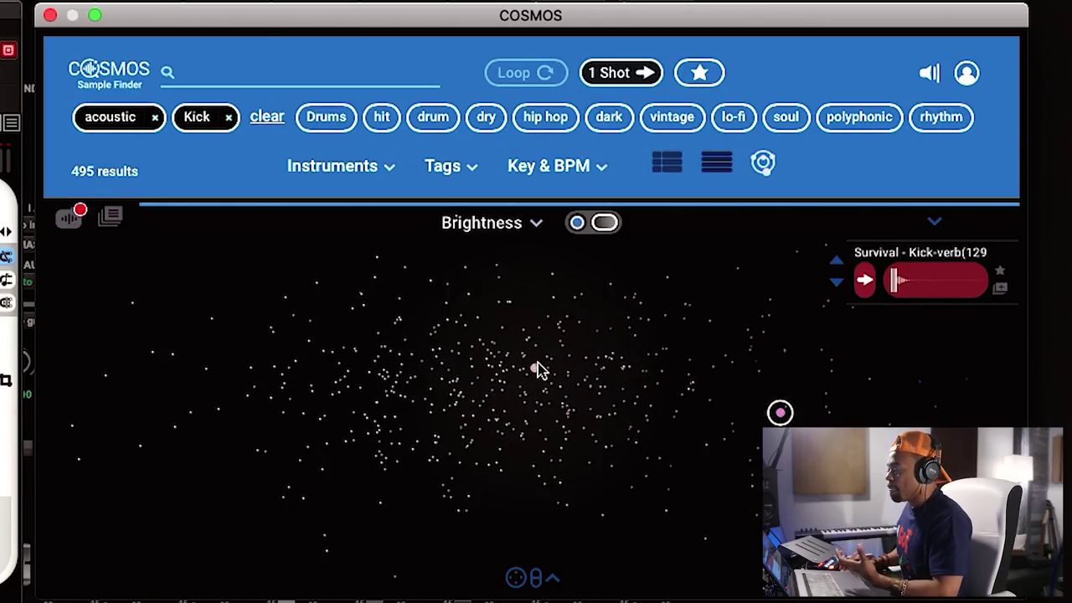
mouse_move(950, 270)
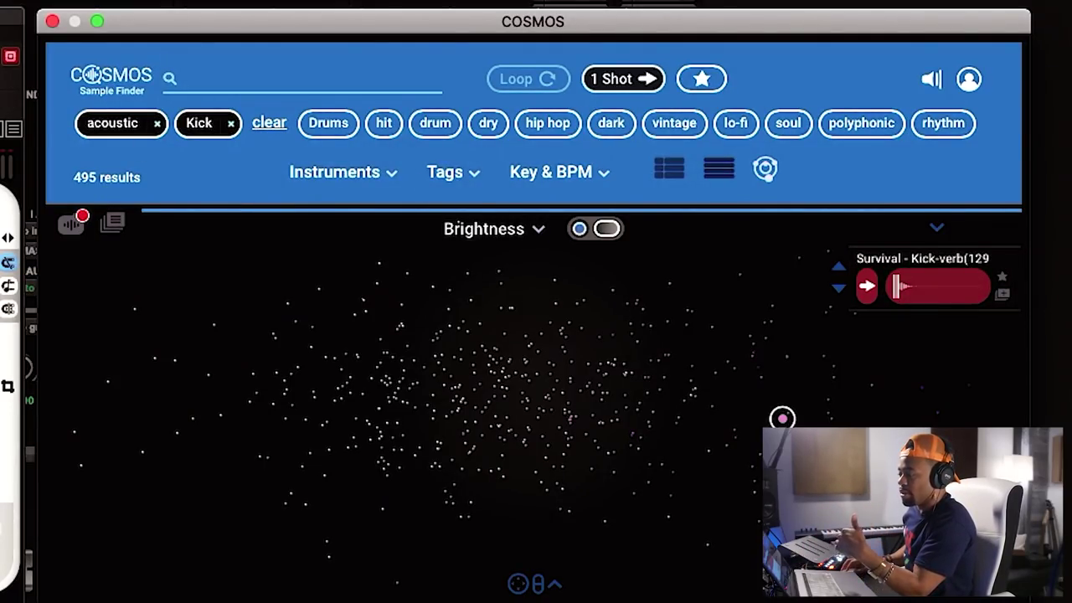
- Remove the Kick, acoustic and 1 Shot filters and show all samples as a compact list
click(232, 124)
click(156, 125)
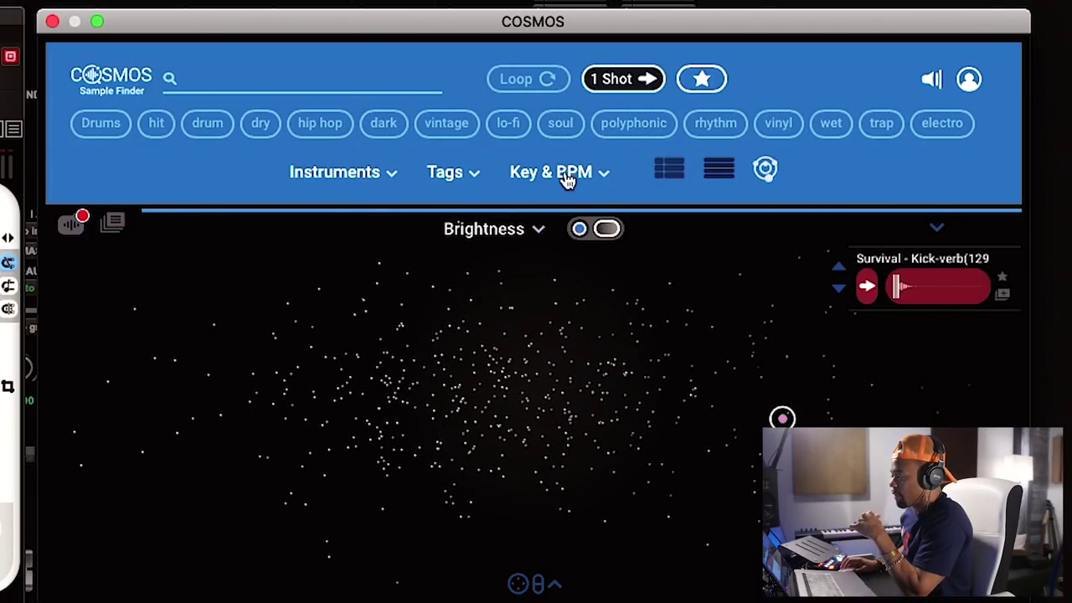
click(720, 170)
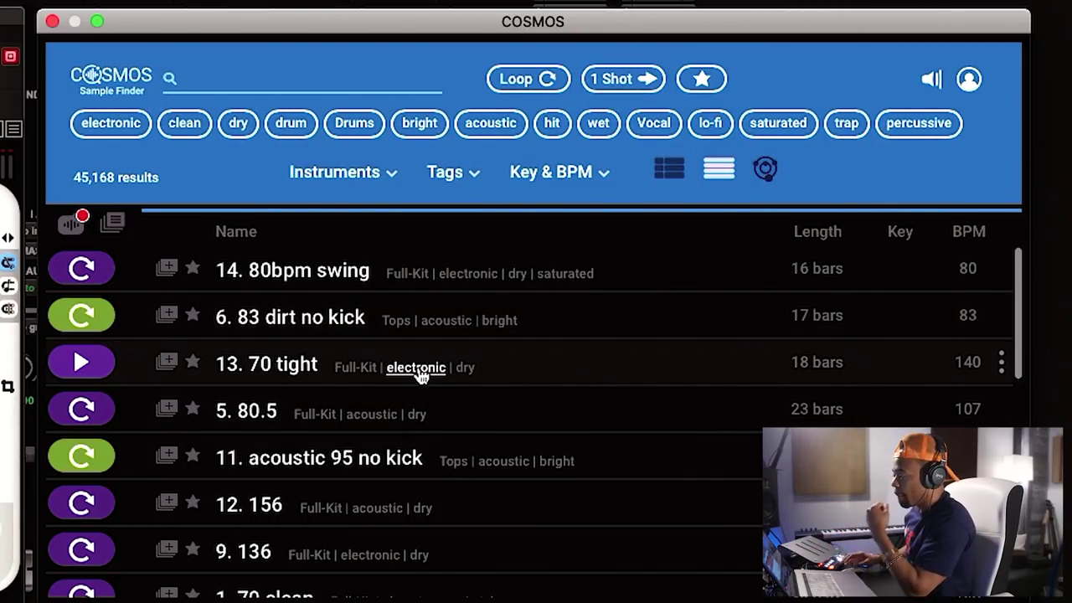
- Switch to the larger waveform list and browse the samples with their tags, length, key and BPM
click(686, 174)
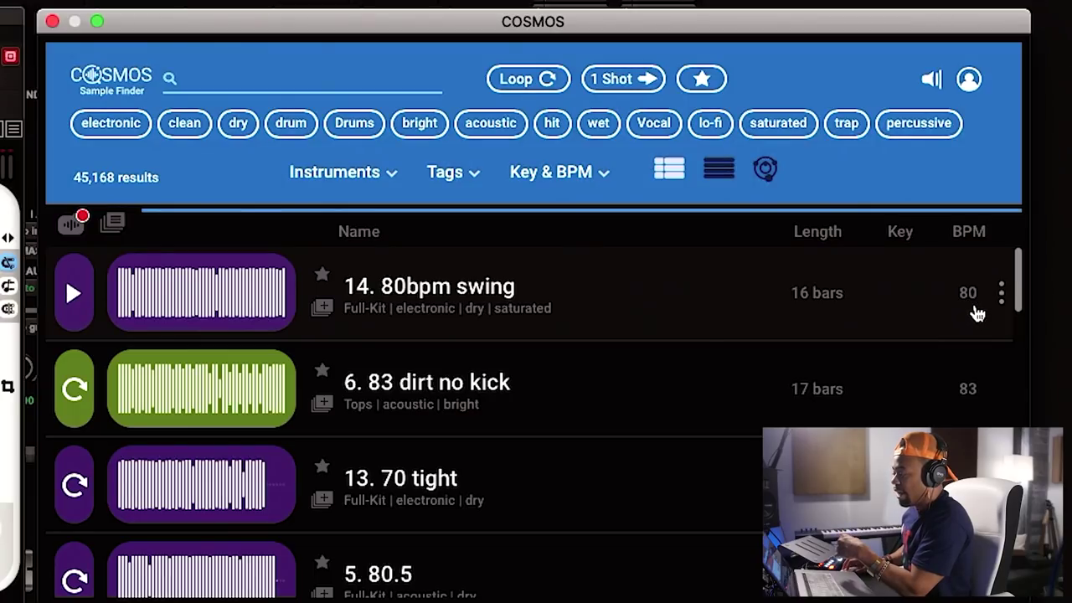
scroll(958, 379, down, 3)
click(960, 382)
scroll(960, 382, down, 5)
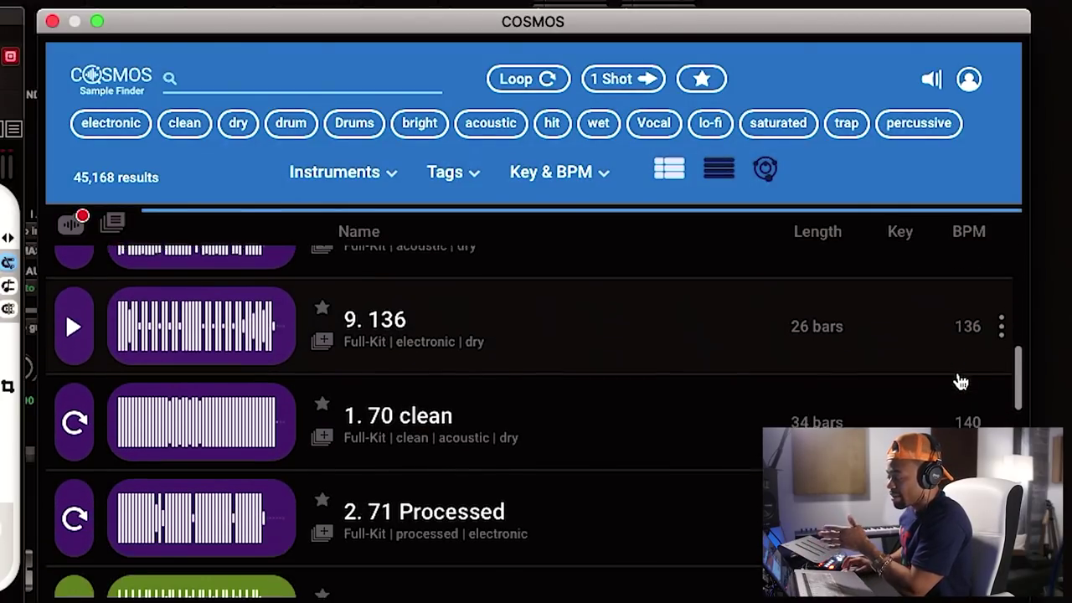
scroll(960, 382, down, 2)
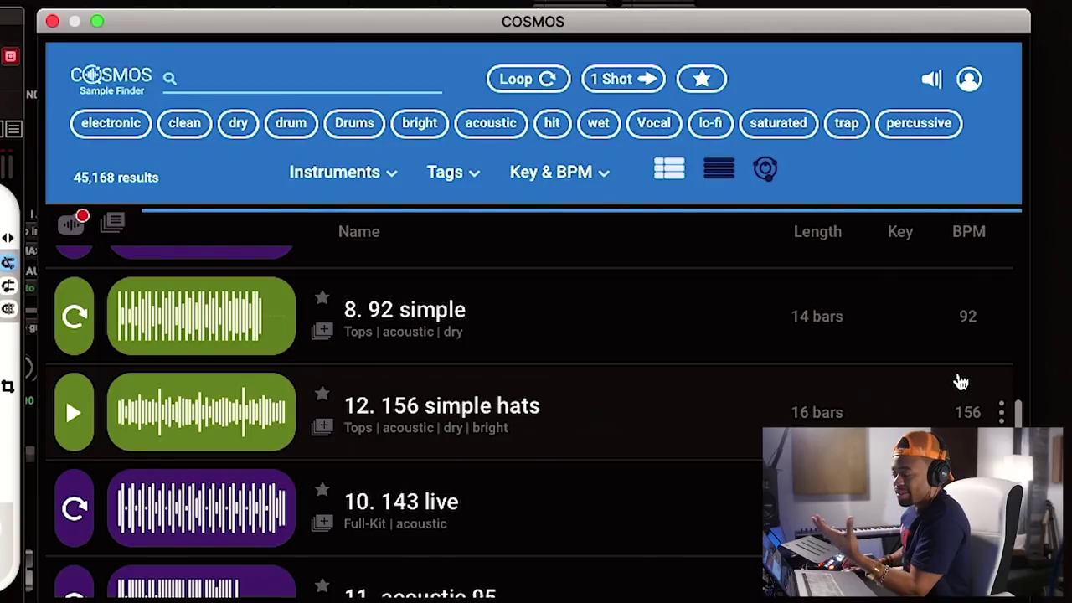
scroll(960, 382, up, 10)
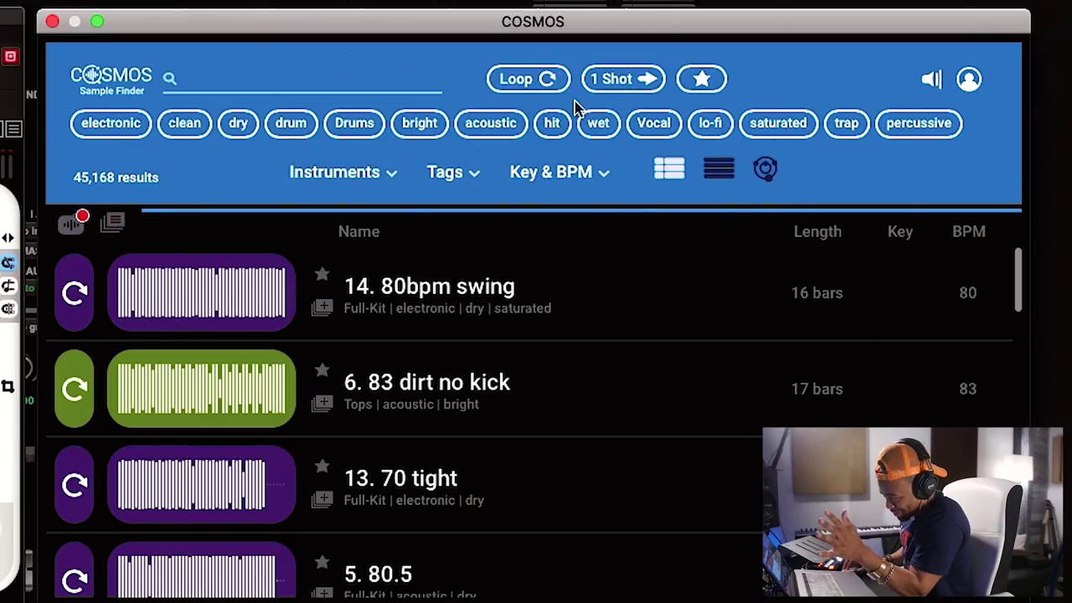
- Return to the compact list view and filter the samples to loops only
click(724, 179)
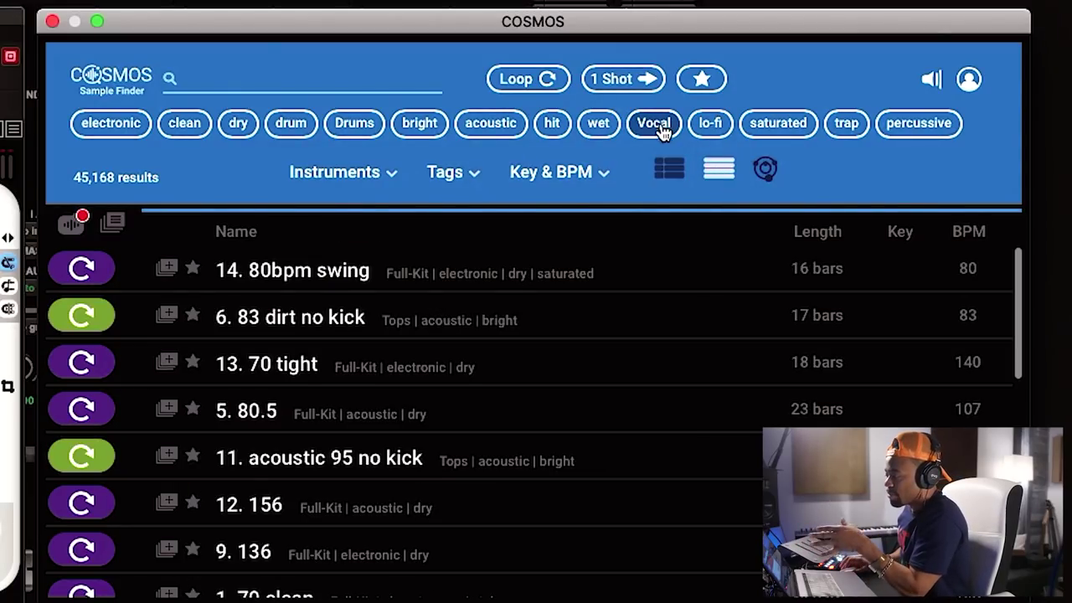
click(526, 81)
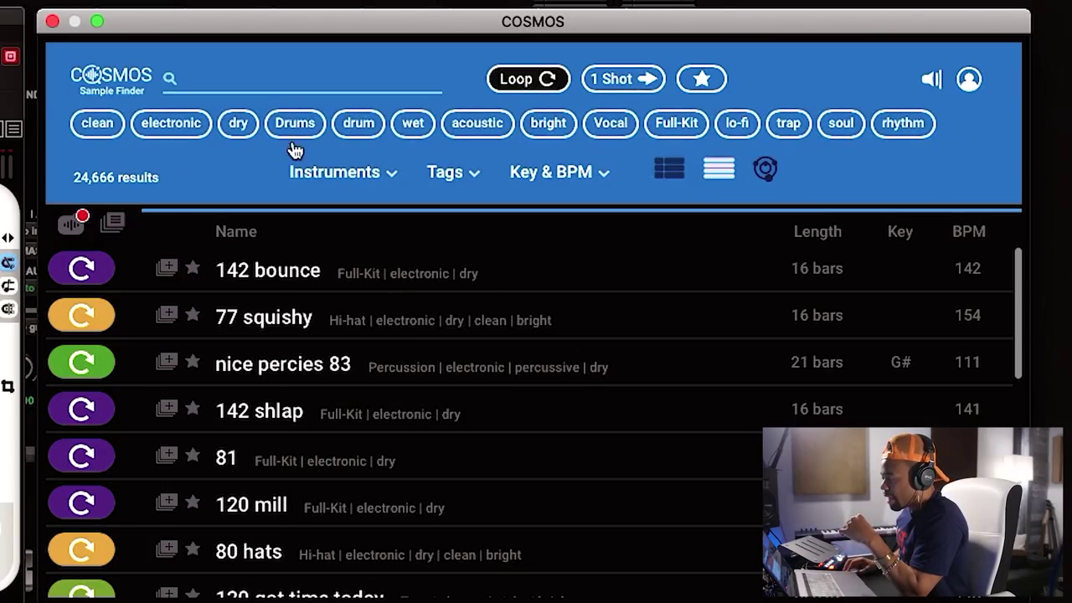
- Filter the loops by lo-fi and audition the 013, 016 and 017 LOFICHILL full-mix loops
click(735, 124)
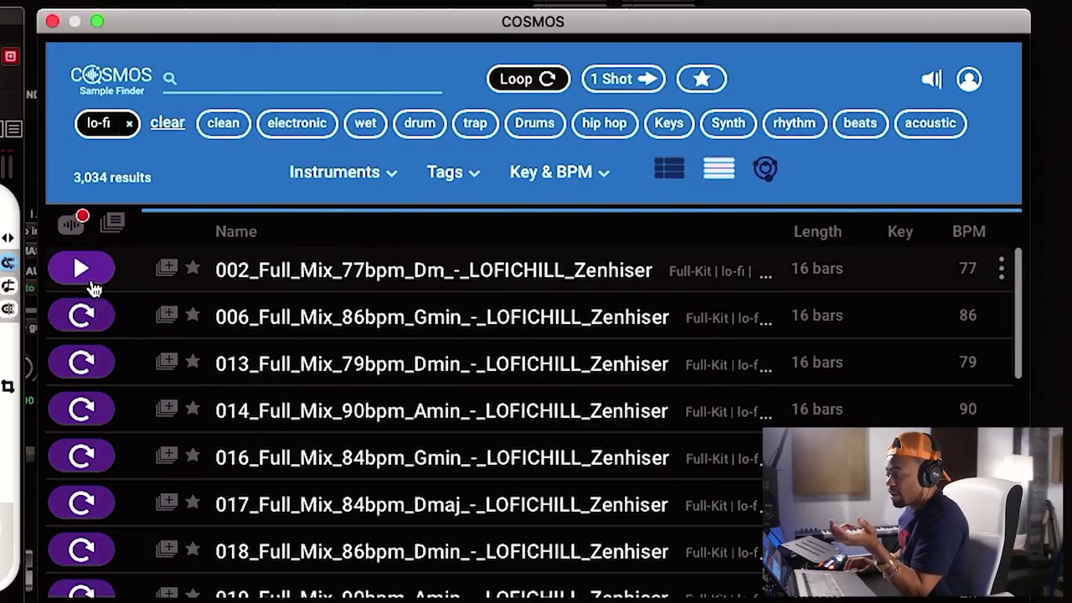
click(82, 362)
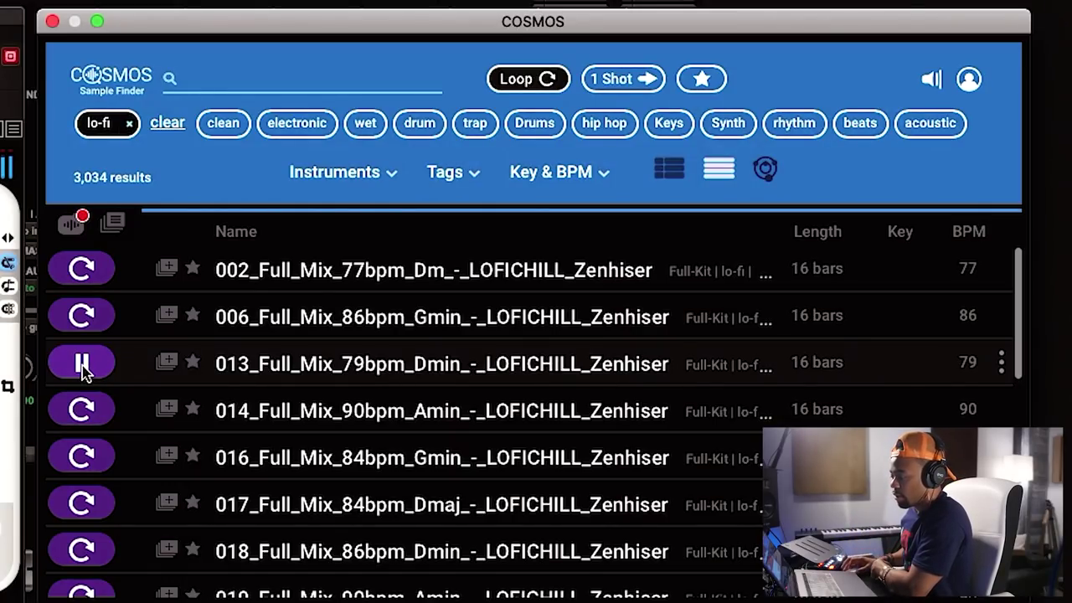
click(81, 457)
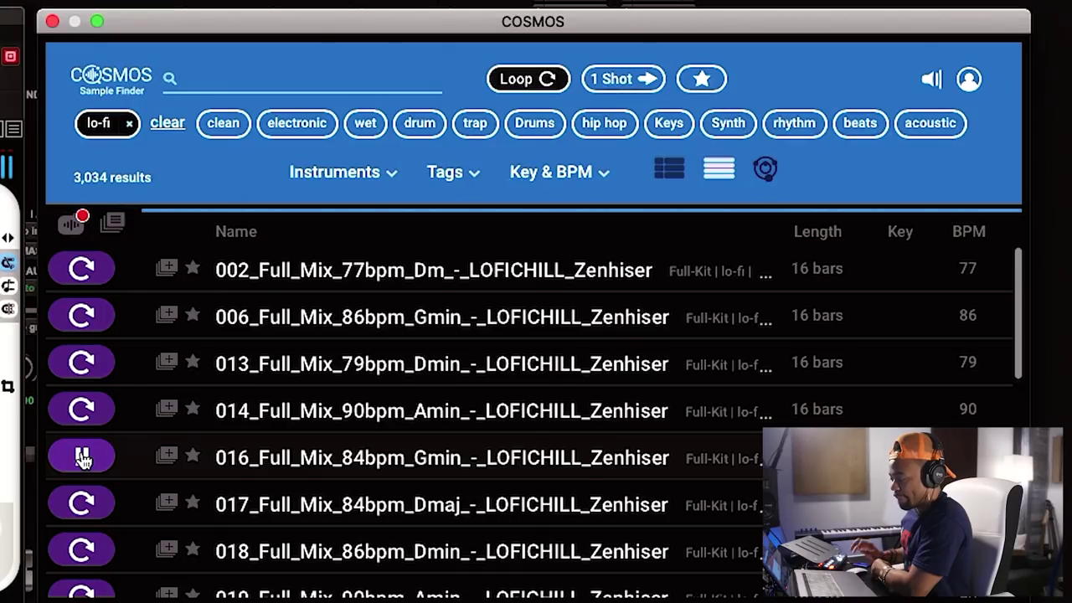
click(82, 501)
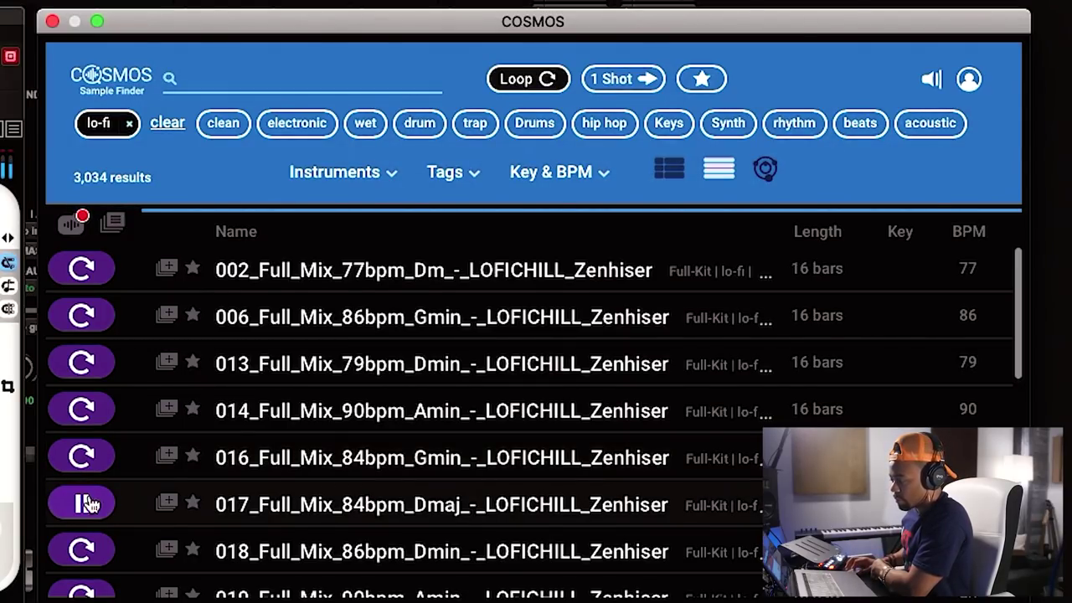
click(82, 505)
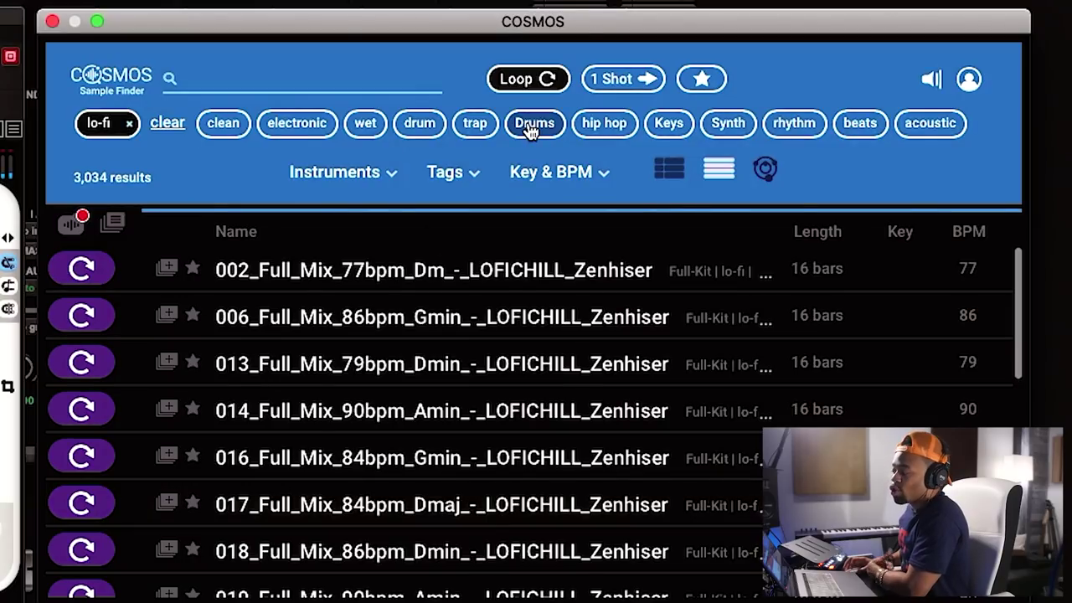
- Review the Key & BPM filter options and the list of instrument categories without applying any filter
click(550, 172)
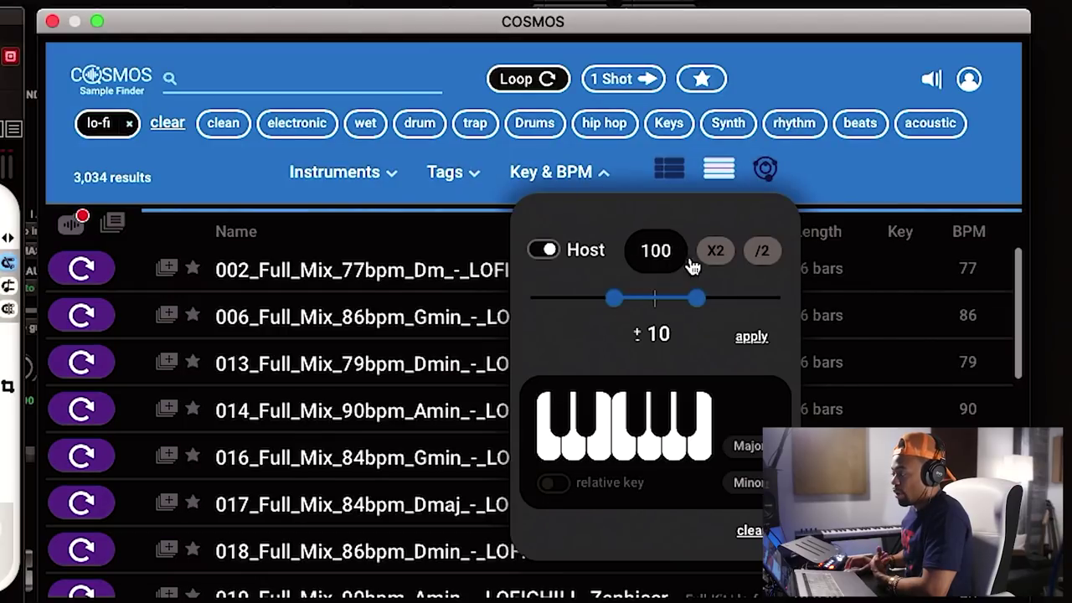
click(557, 186)
click(387, 173)
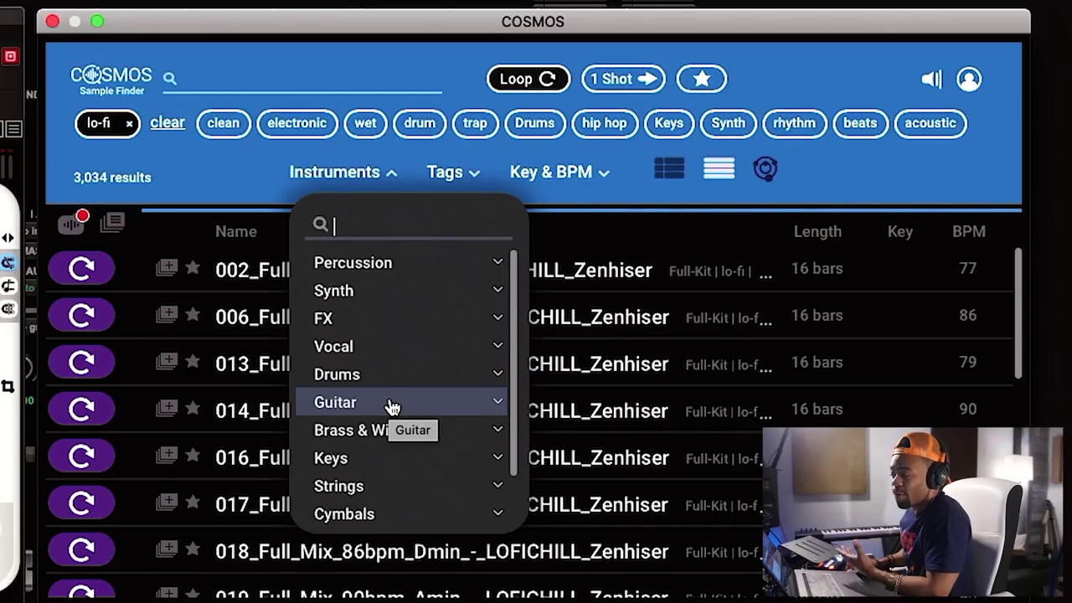
click(384, 174)
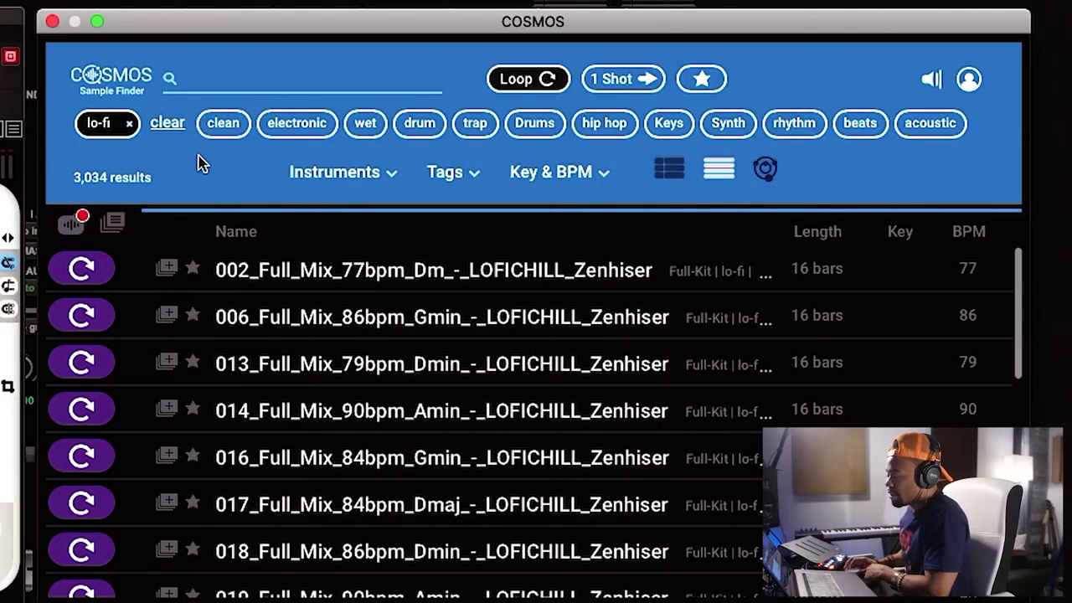
- Replace the lo-fi filter with the Drums and acoustic filters
click(534, 125)
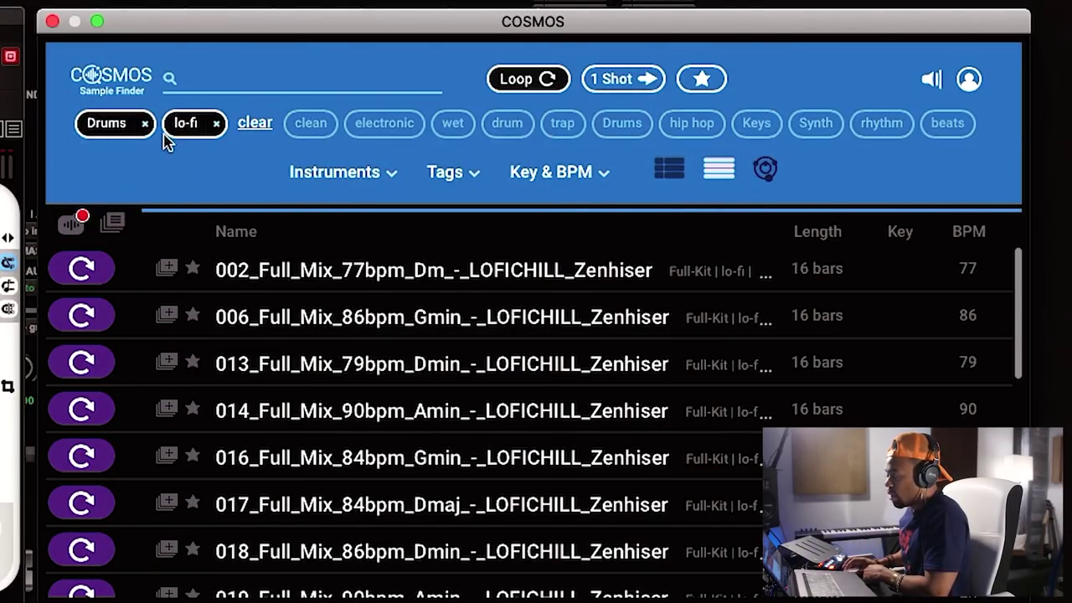
click(216, 126)
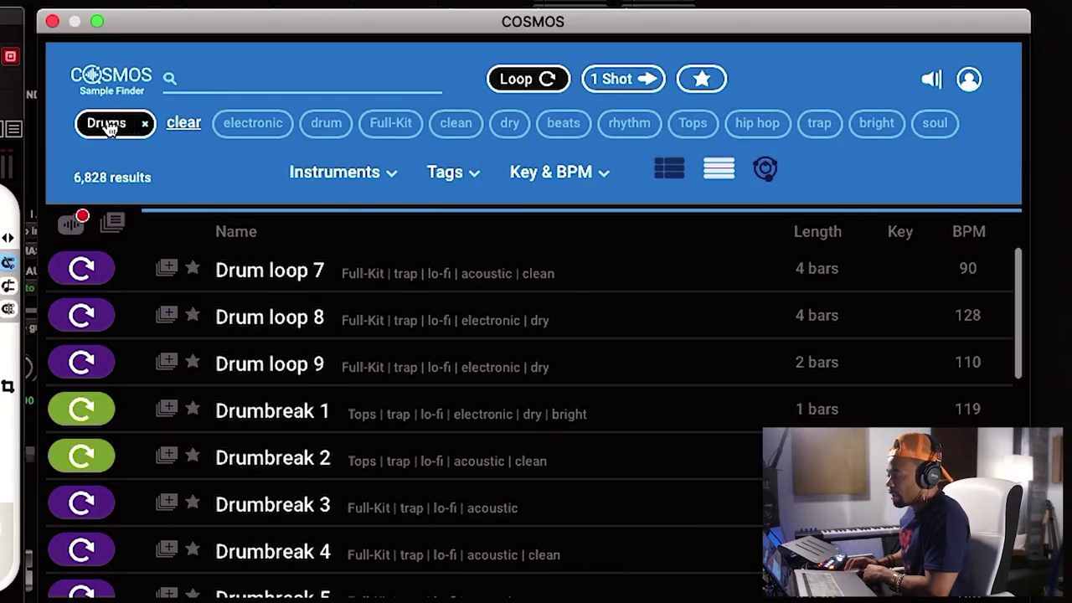
click(638, 125)
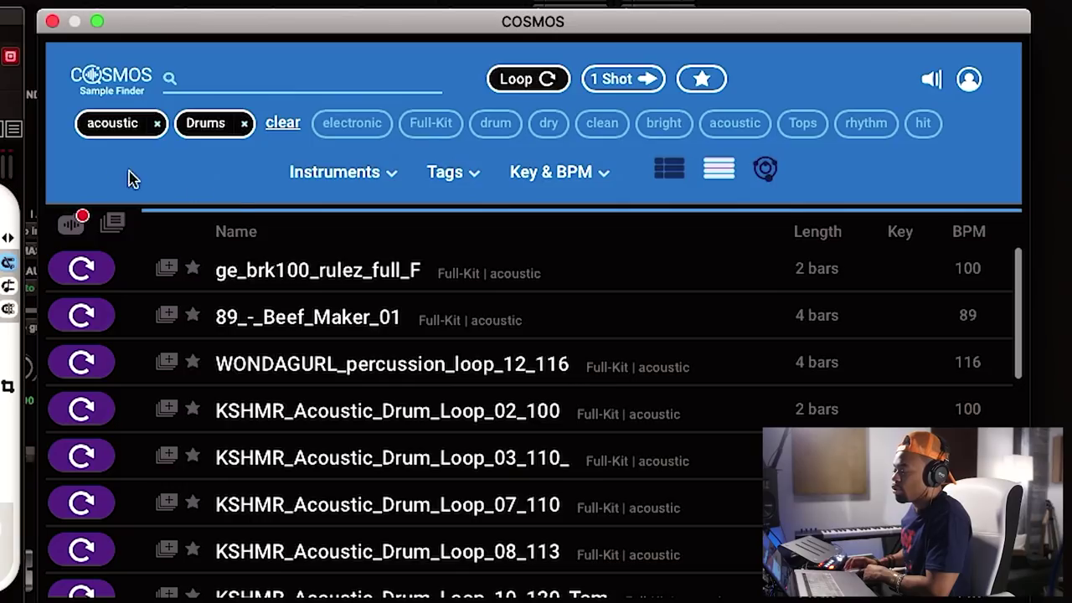
- Audition several acoustic drum loops, including WONDAGURL_percussion_loop_12_116, KSHMR_Acoustic_Drum_Loop_02_100, KSHMR_Hip_Hop_Drum_Loop_06_90 and KSHMR_Percussion_Loop_02_90
click(84, 378)
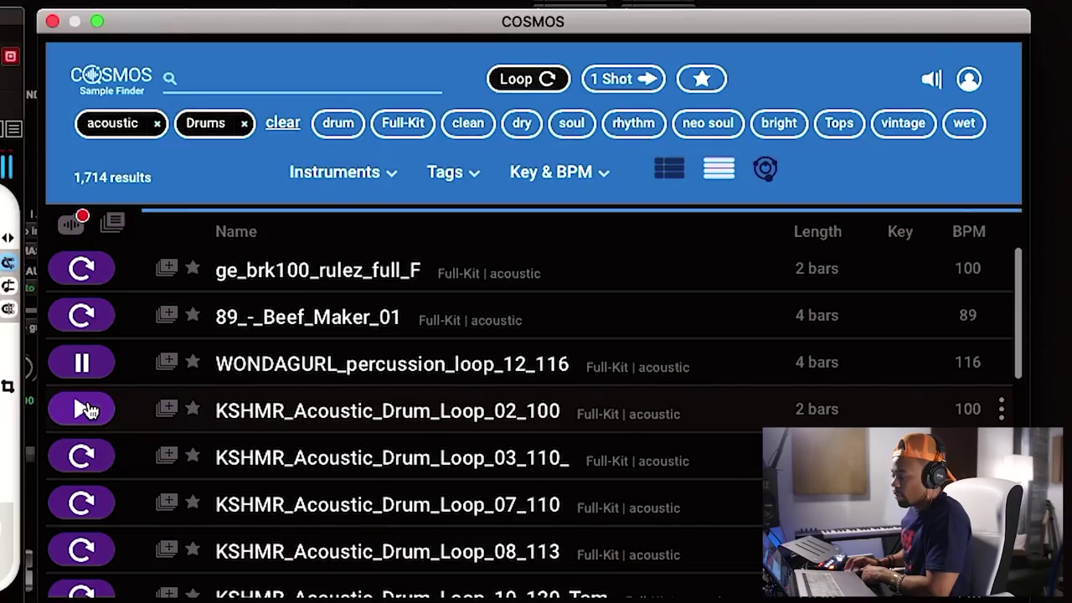
click(86, 410)
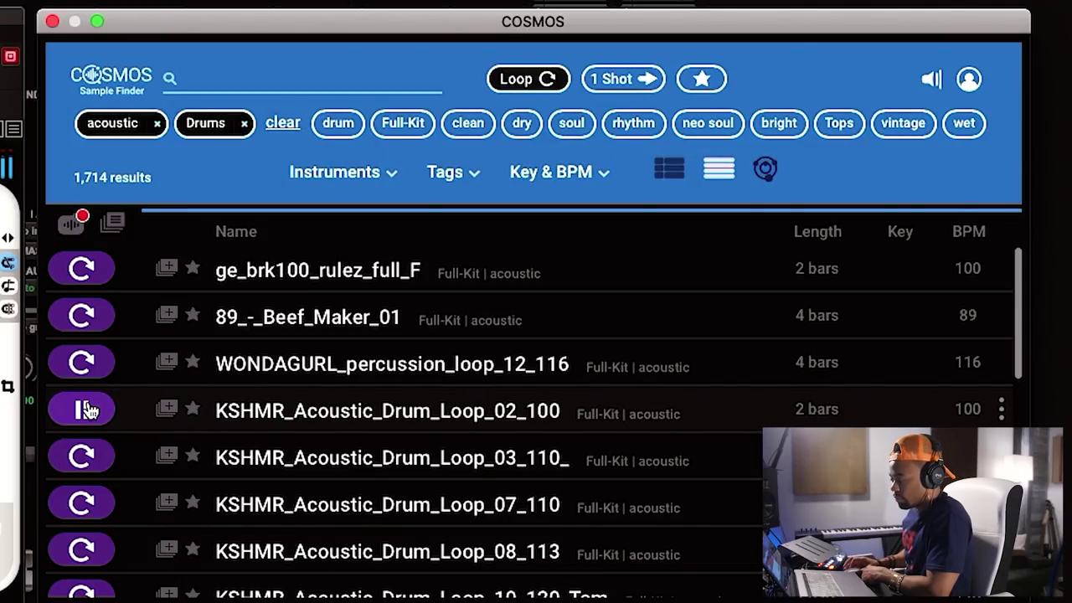
click(86, 462)
scroll(84, 469, down, 7)
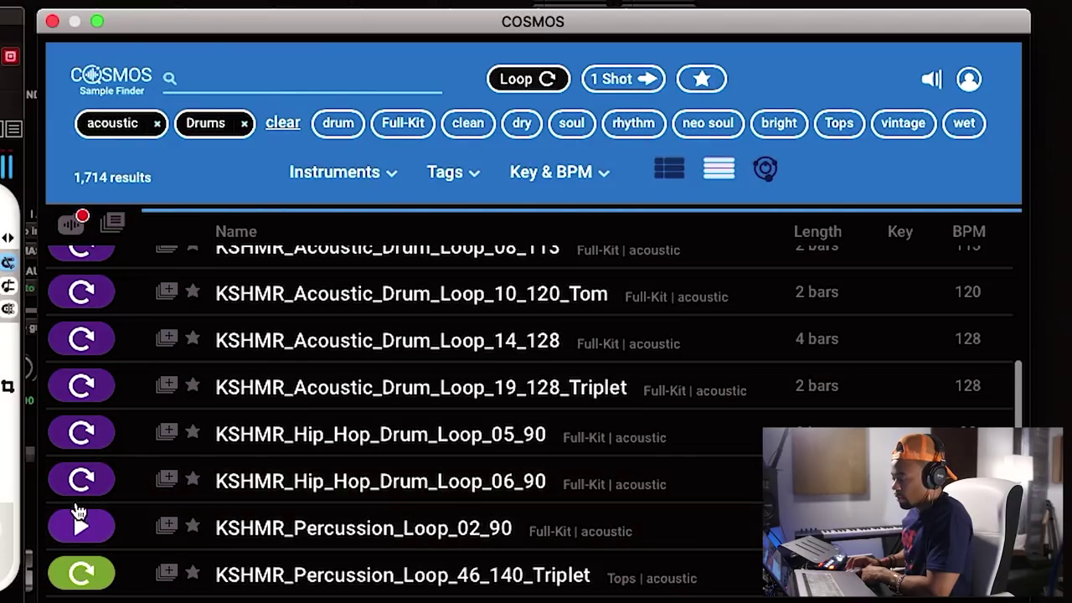
click(81, 480)
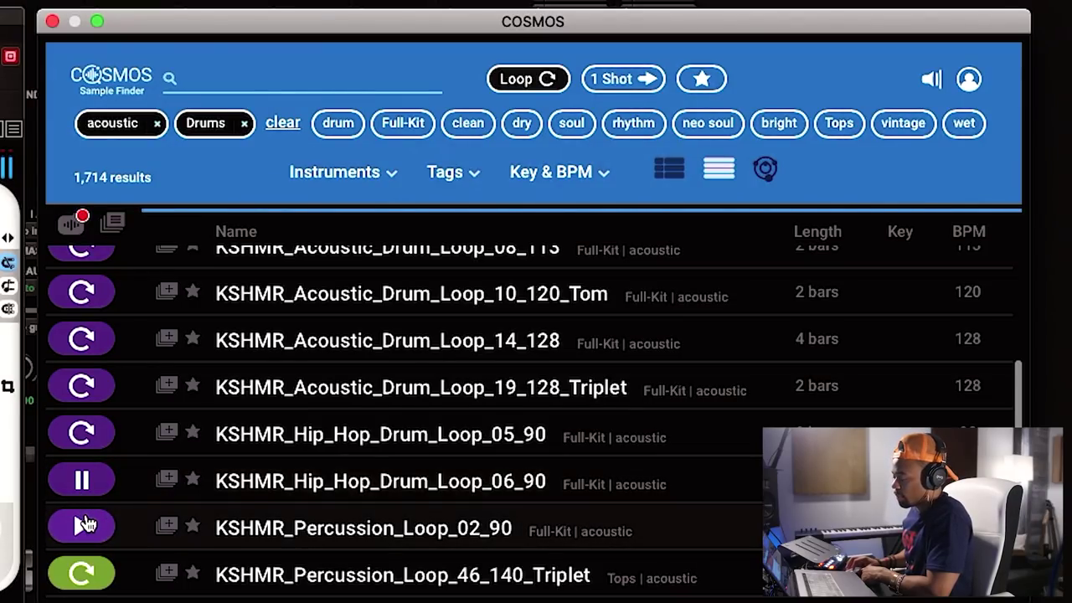
click(84, 525)
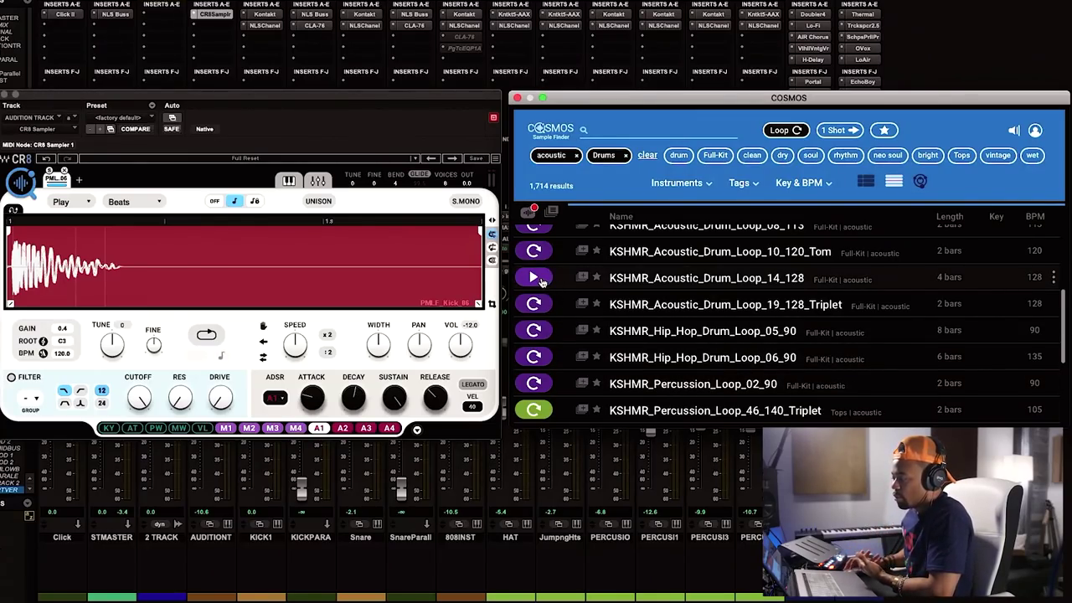
- Replay KSHMR_Acoustic_Drum_Loop_02_100 and load it into the CR8 Sampler in place of the kick sample
scroll(536, 249, up, 1)
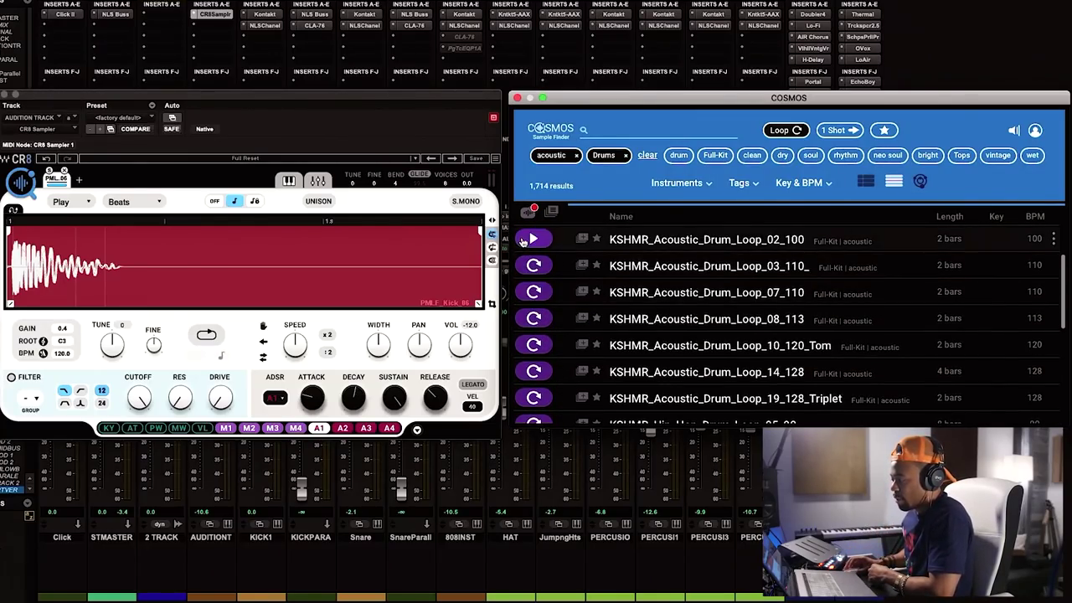
click(532, 238)
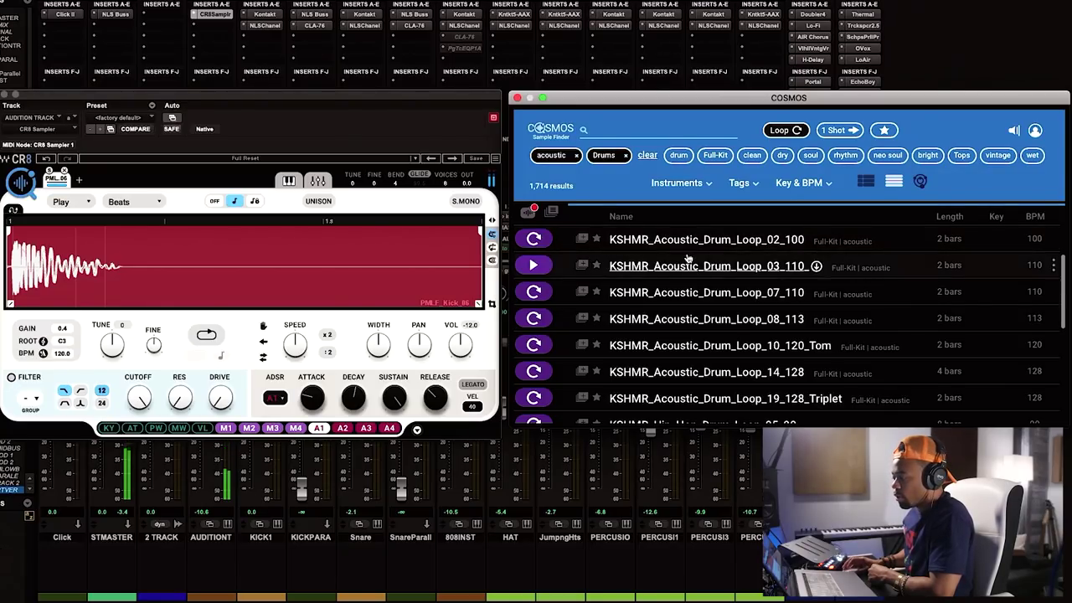
drag(625, 242, 198, 266)
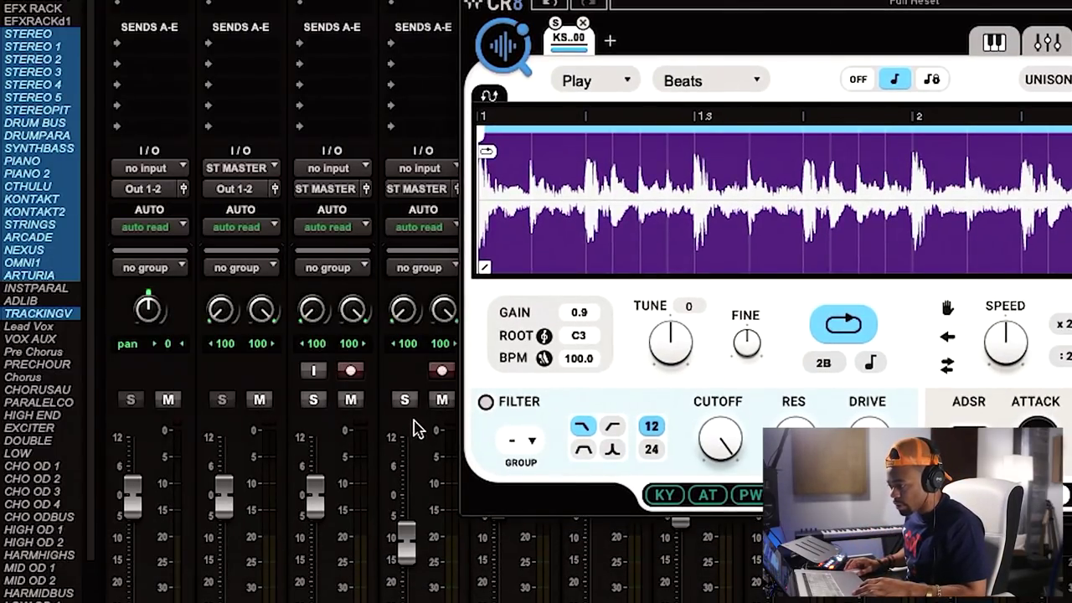
- Record-arm the audition track, set the sample's volume to -2.5 and play the loop back
click(441, 369)
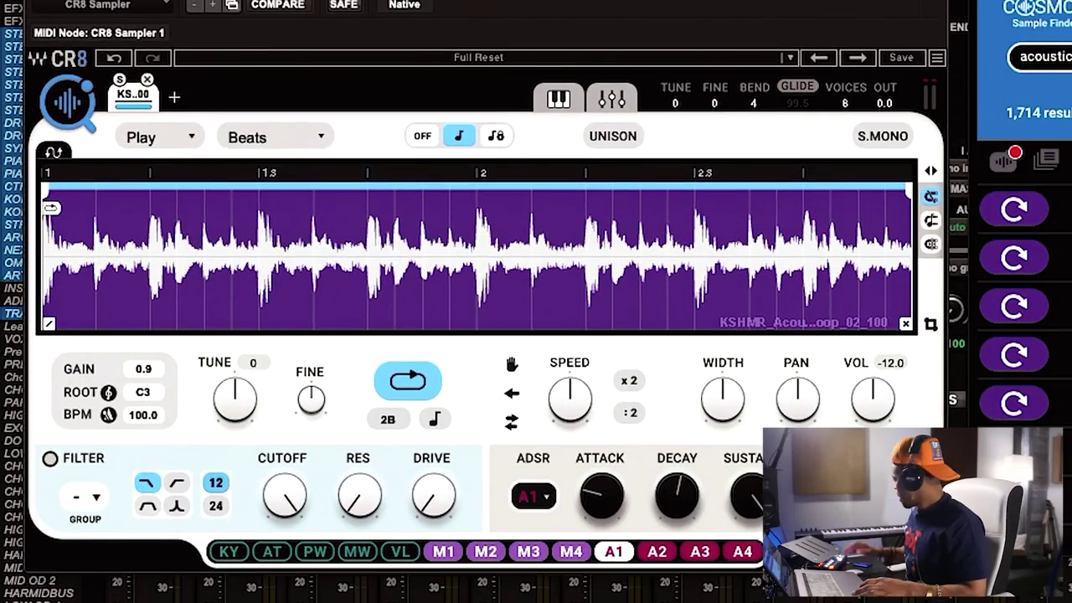
key(space)
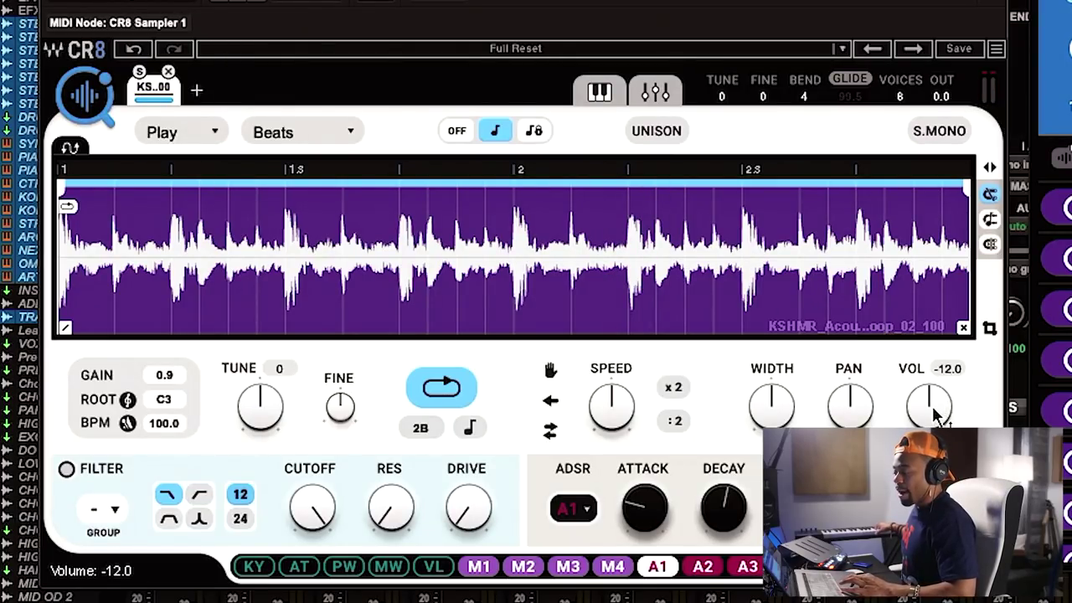
drag(936, 412, 936, 401)
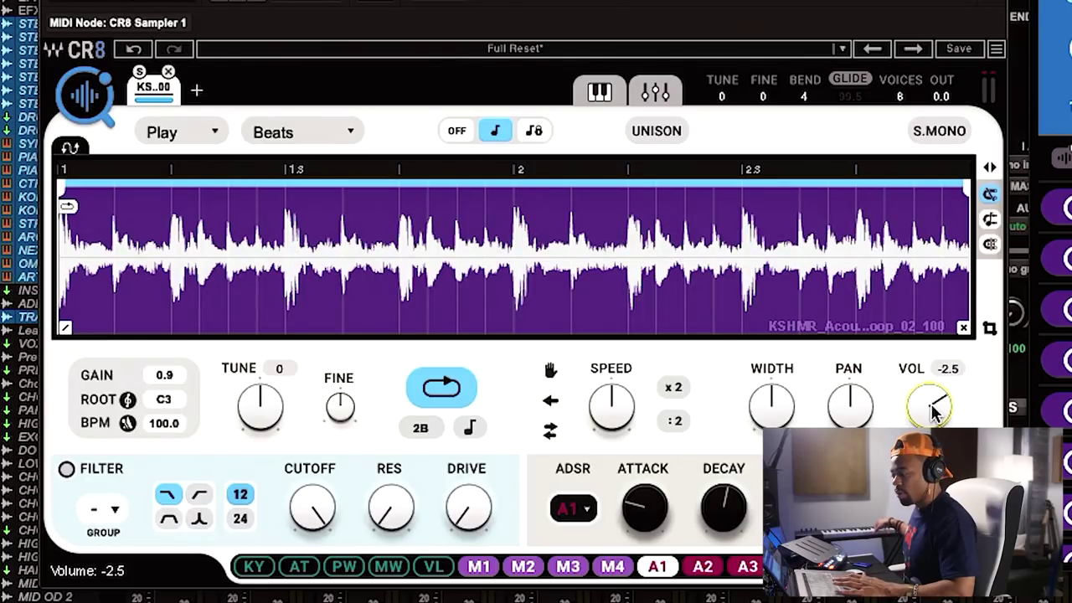
key(space)
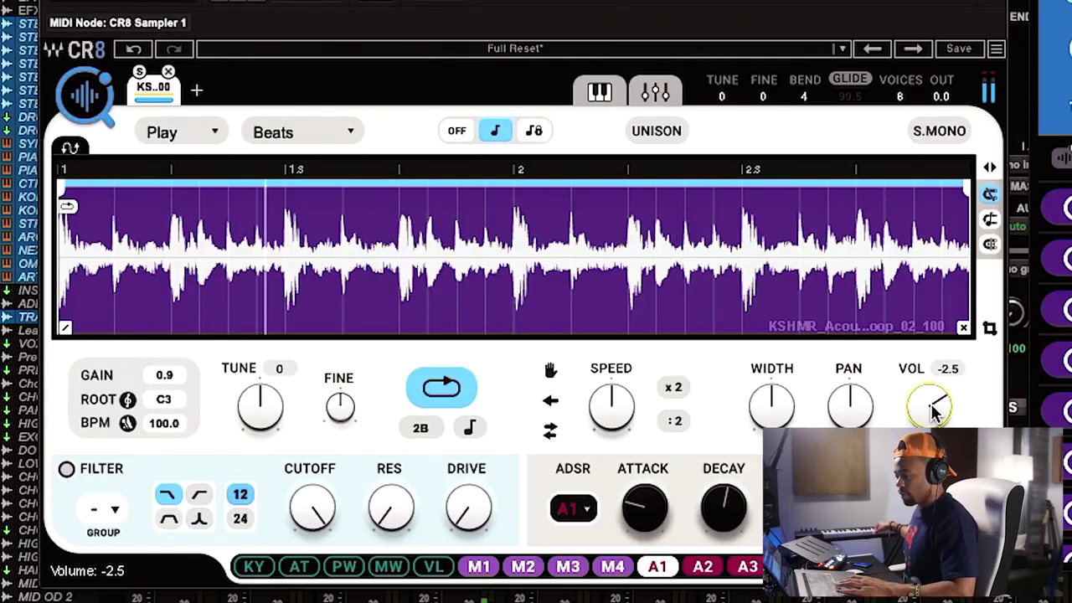
key(space)
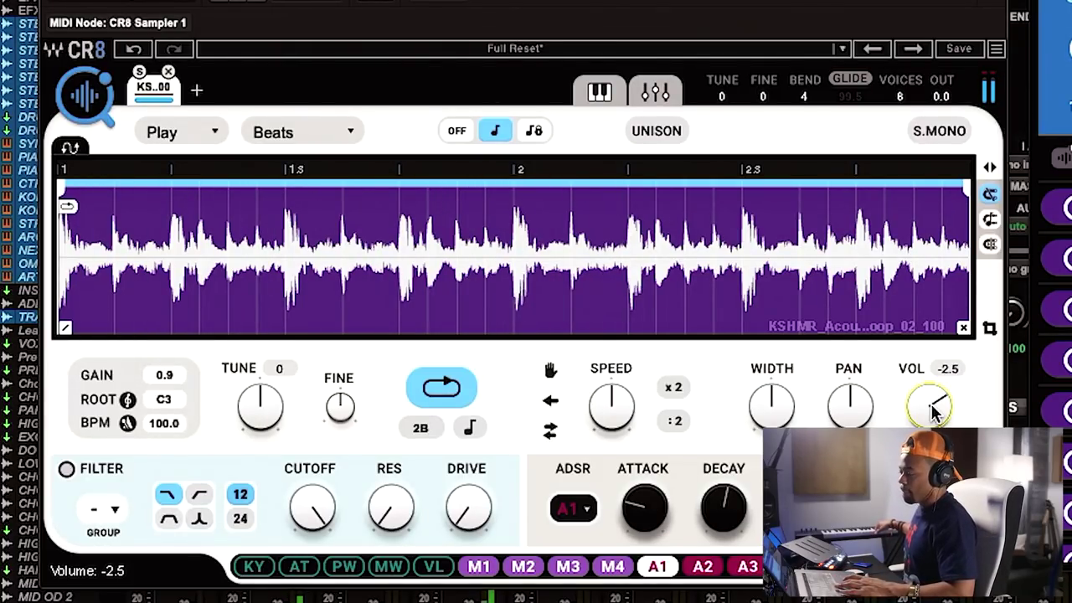
- Try the sample's stereo width at 0.0 and at its maximum, and reset it to the default 1.0
mouse_move(771, 410)
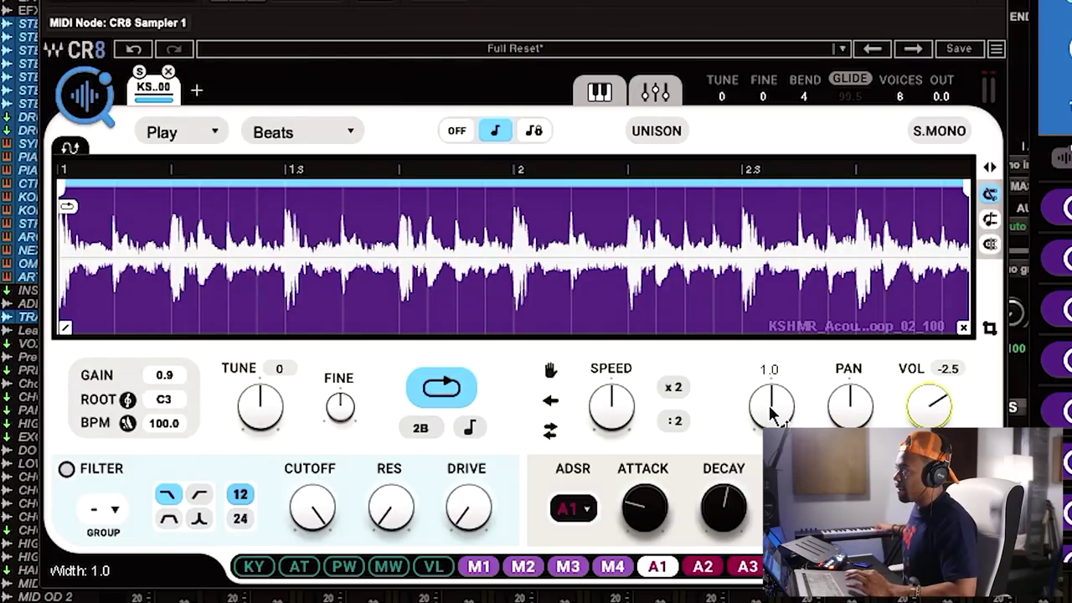
click(771, 410)
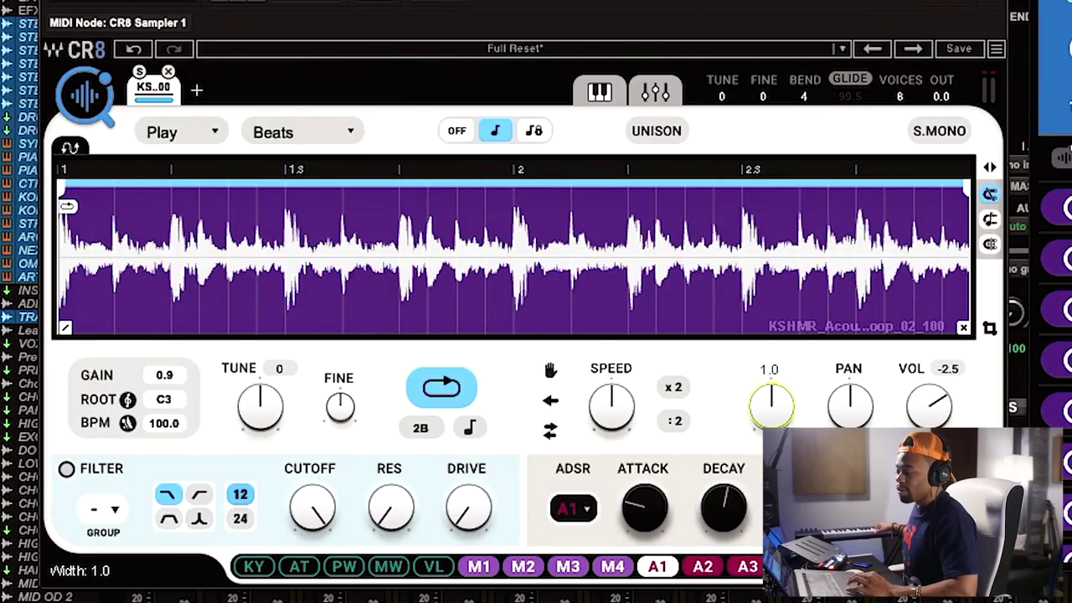
drag(771, 406, 771, 434)
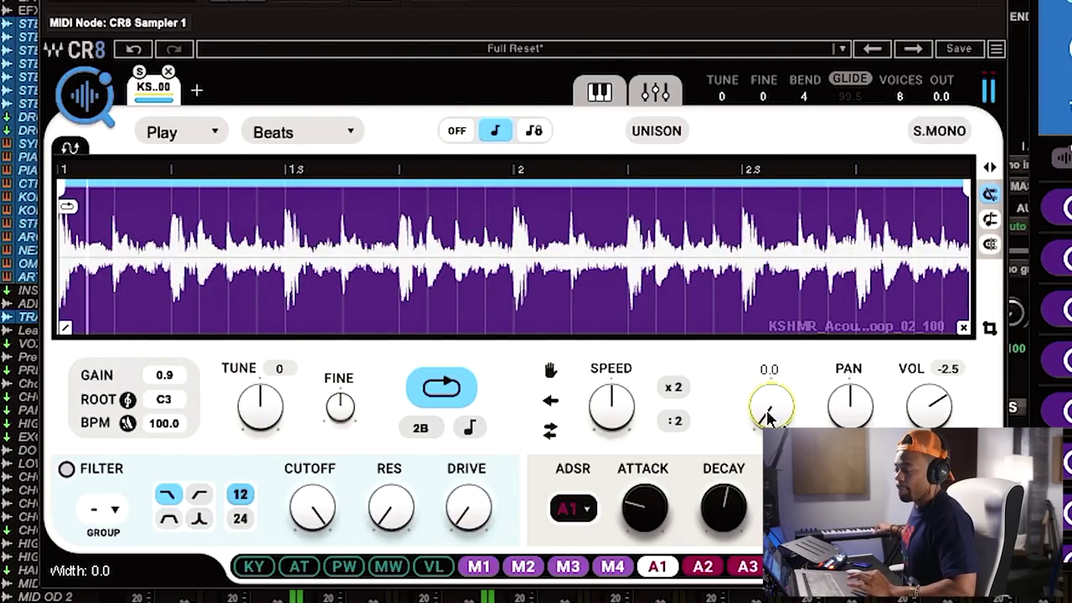
drag(772, 427, 767, 419)
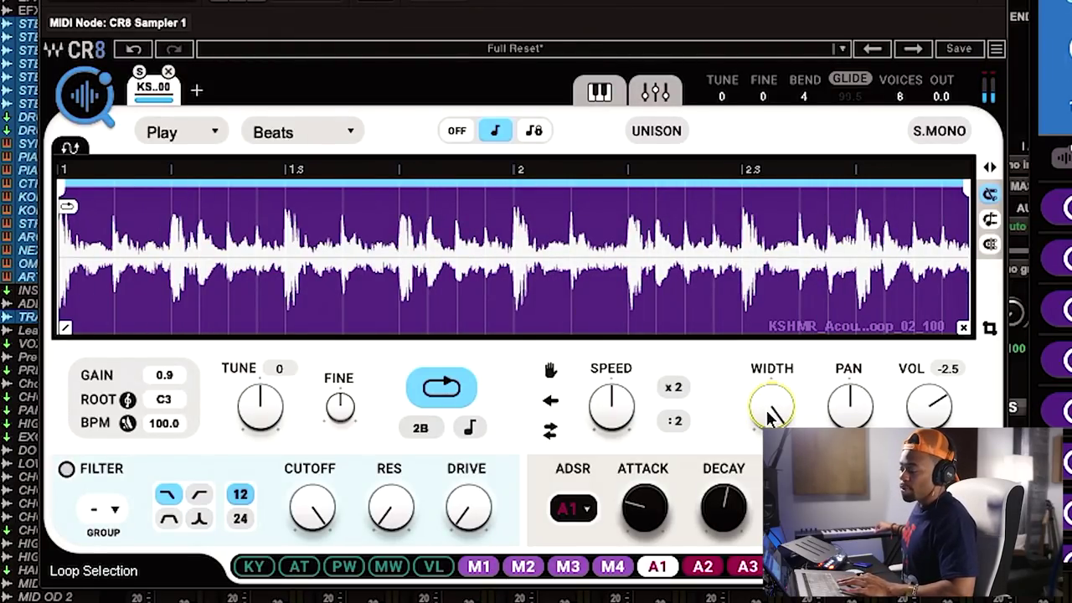
double_click(769, 416)
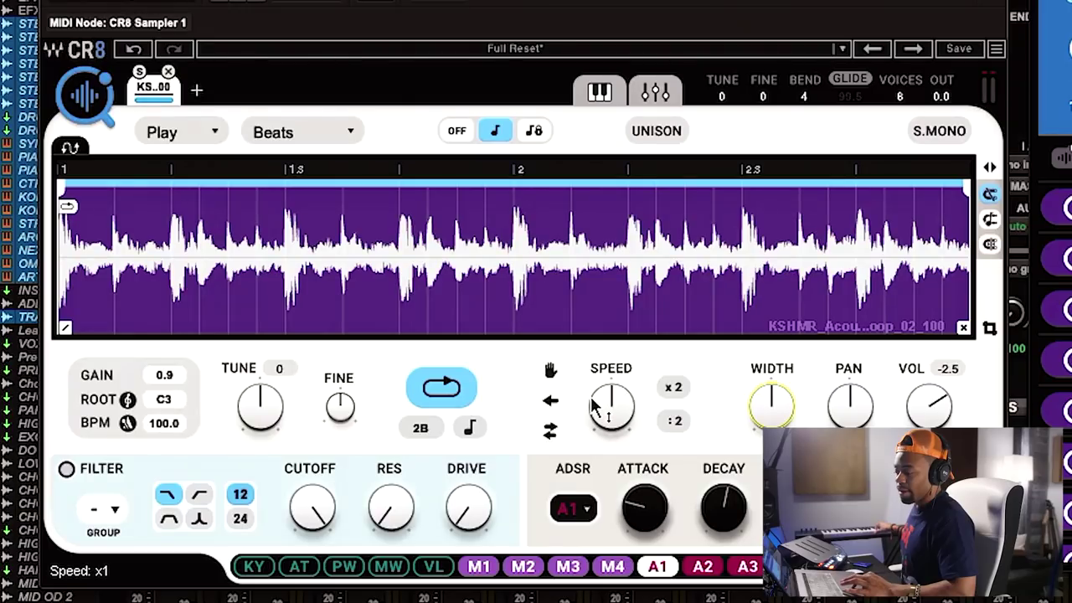
- Raise the sample's speed slightly above x1 and switch its scheme through Harmonic and Melodic to Classic
mouse_move(608, 410)
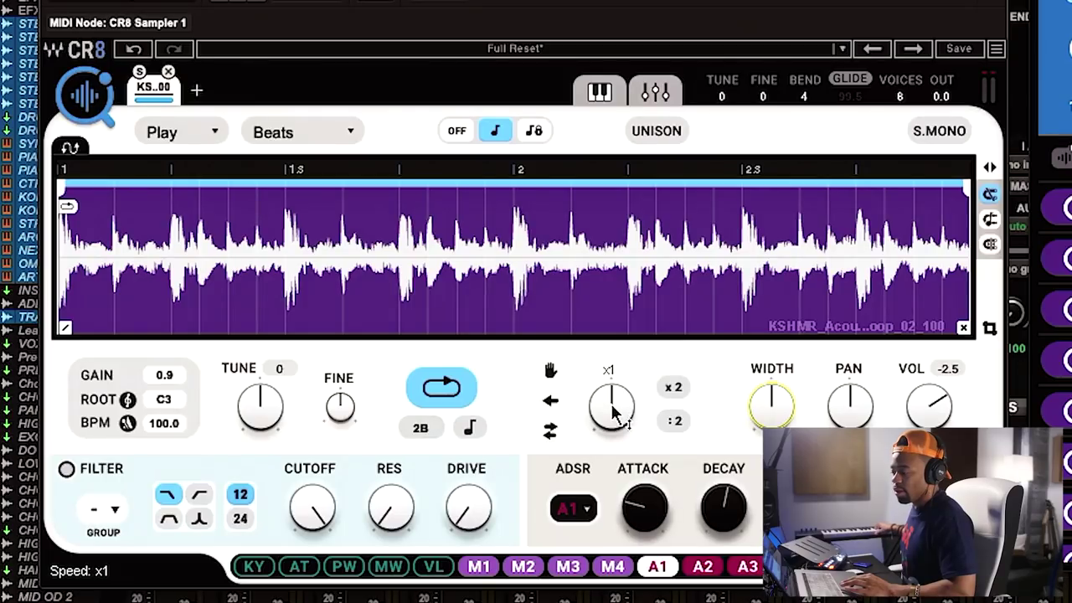
drag(614, 410, 614, 426)
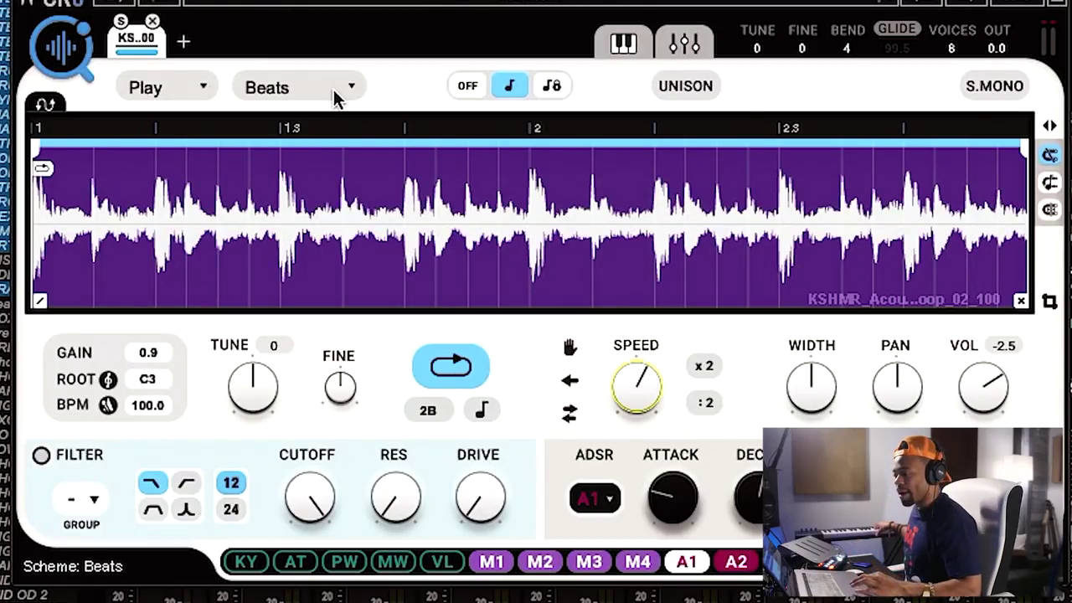
scroll(301, 90, down, 1)
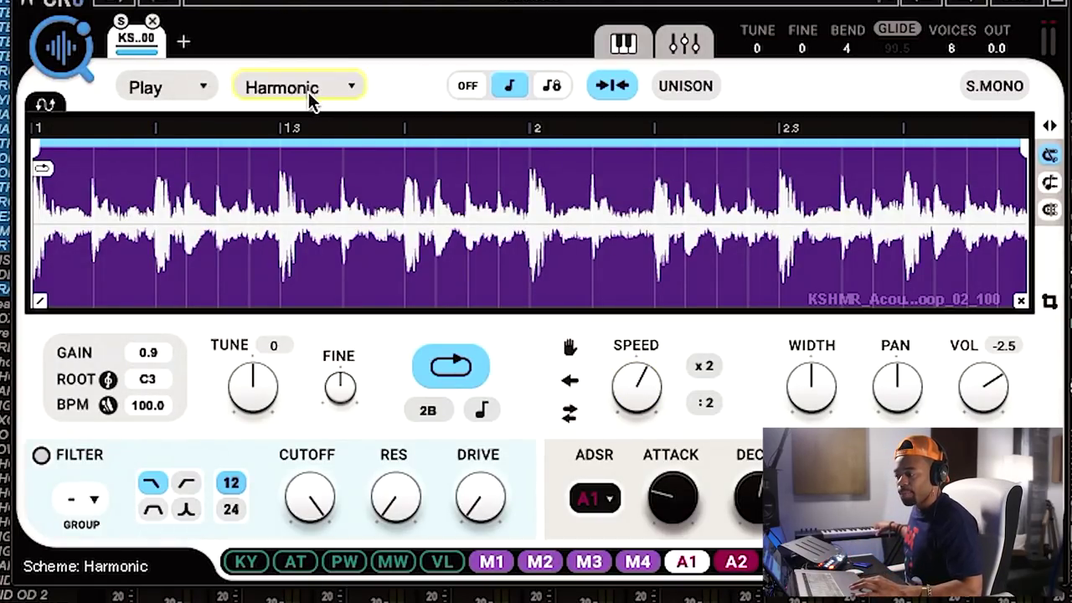
click(348, 98)
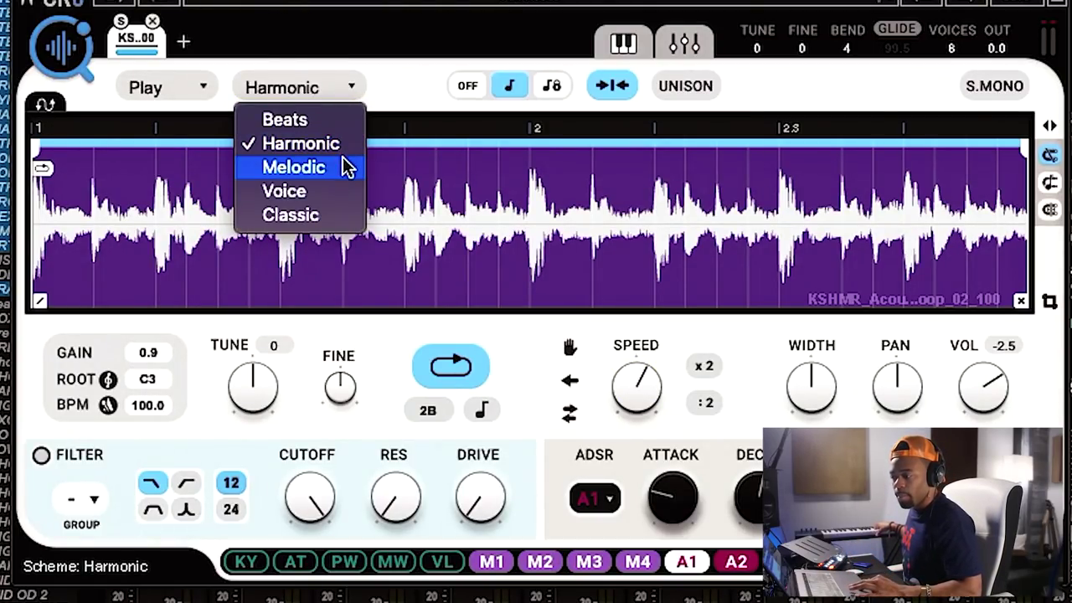
click(359, 101)
scroll(368, 83, down, 1)
click(365, 90)
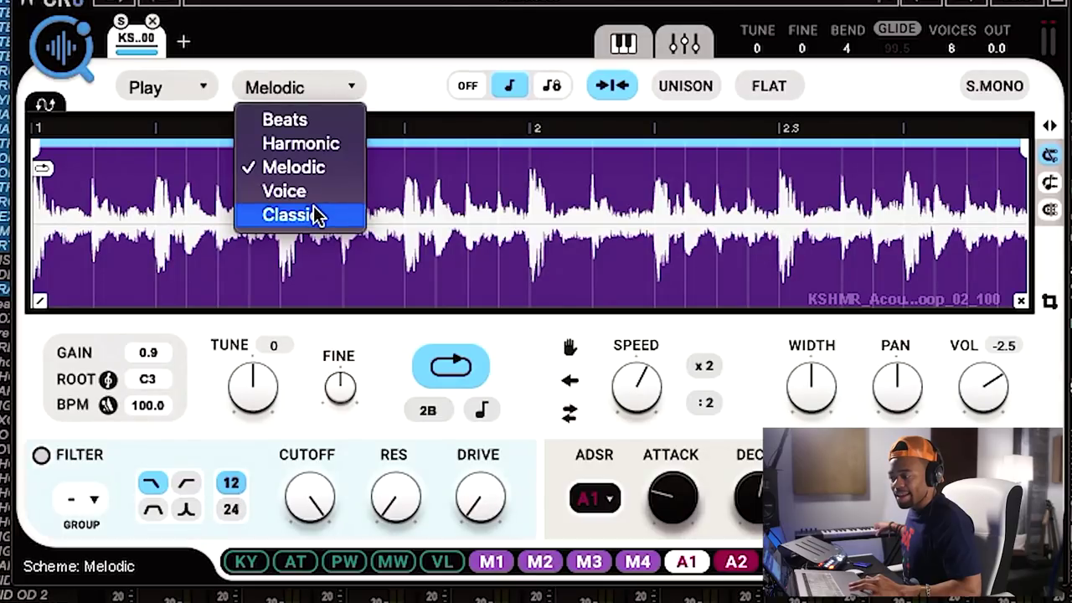
key(Escape)
scroll(323, 83, down, 1)
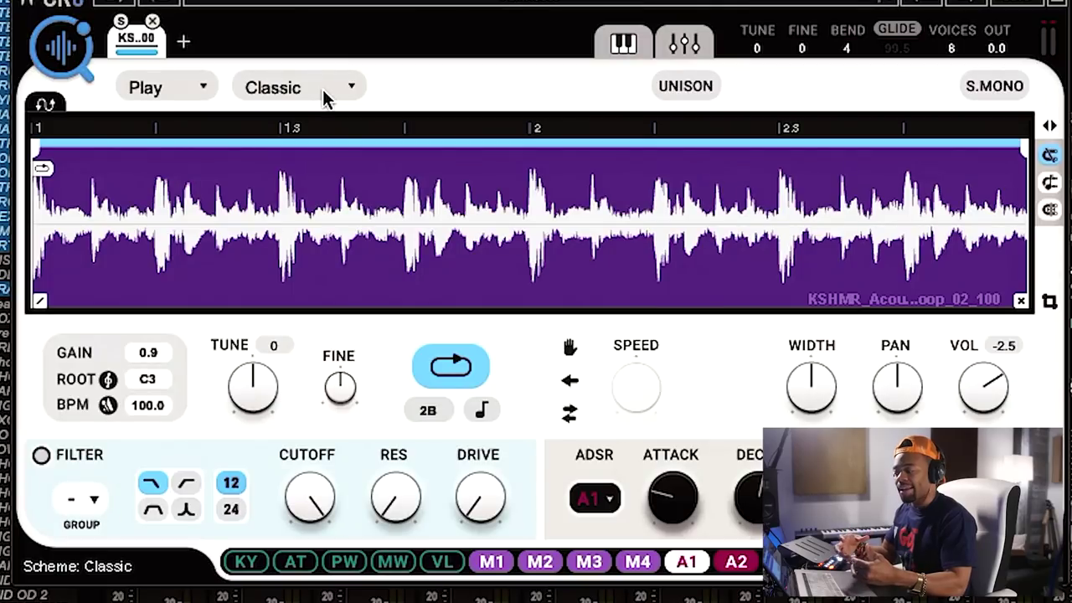
- Set the acoustic drum loop's scheme to Beats
scroll(325, 97, down, 1)
click(348, 93)
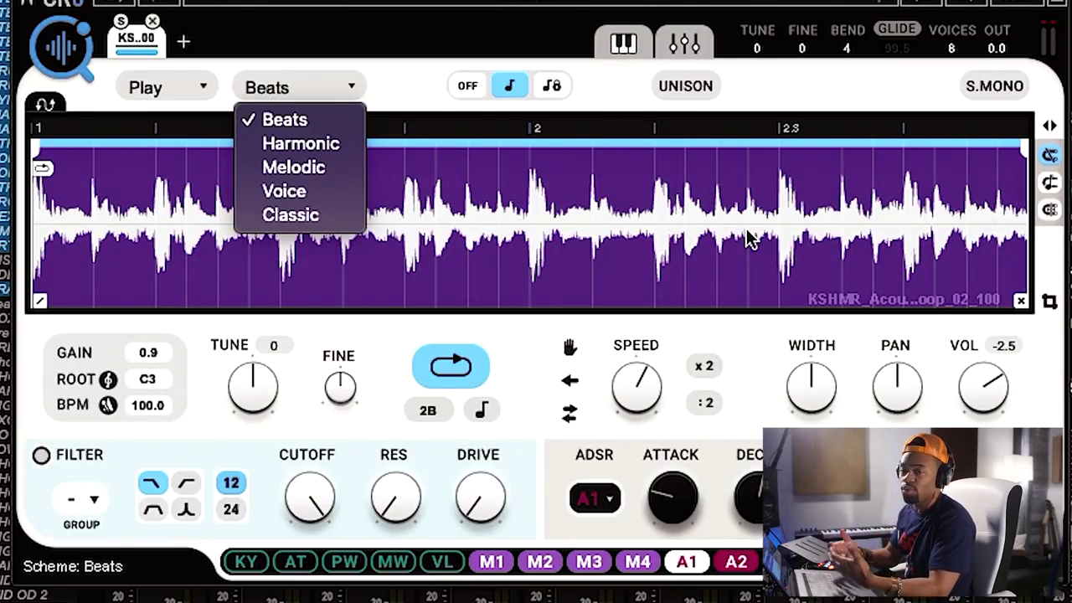
click(346, 119)
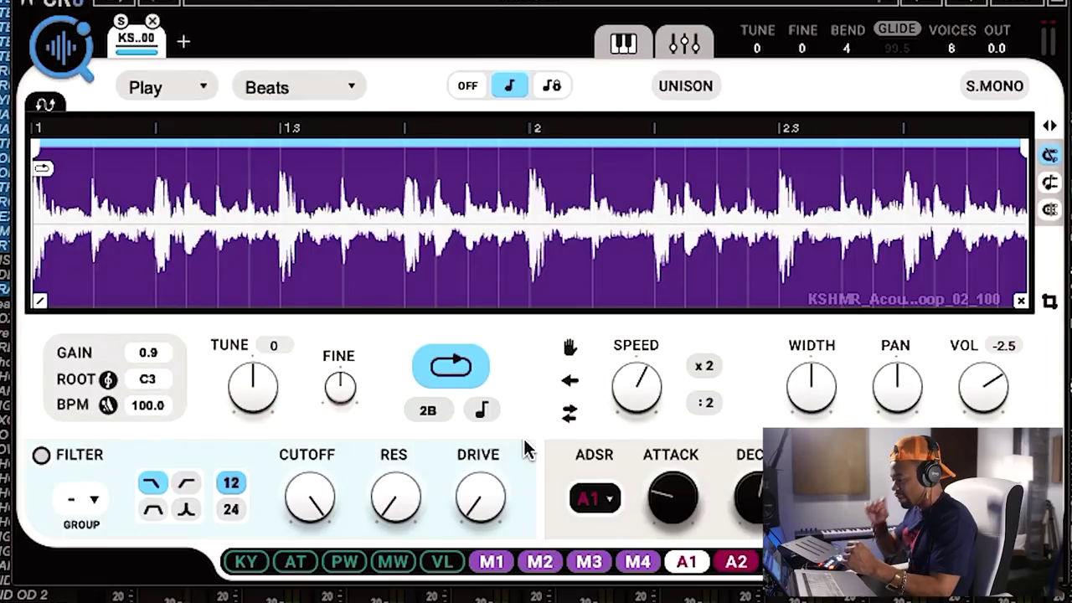
- Lower the drum loop's tune to -6 and return its speed knob to the centre position
click(248, 394)
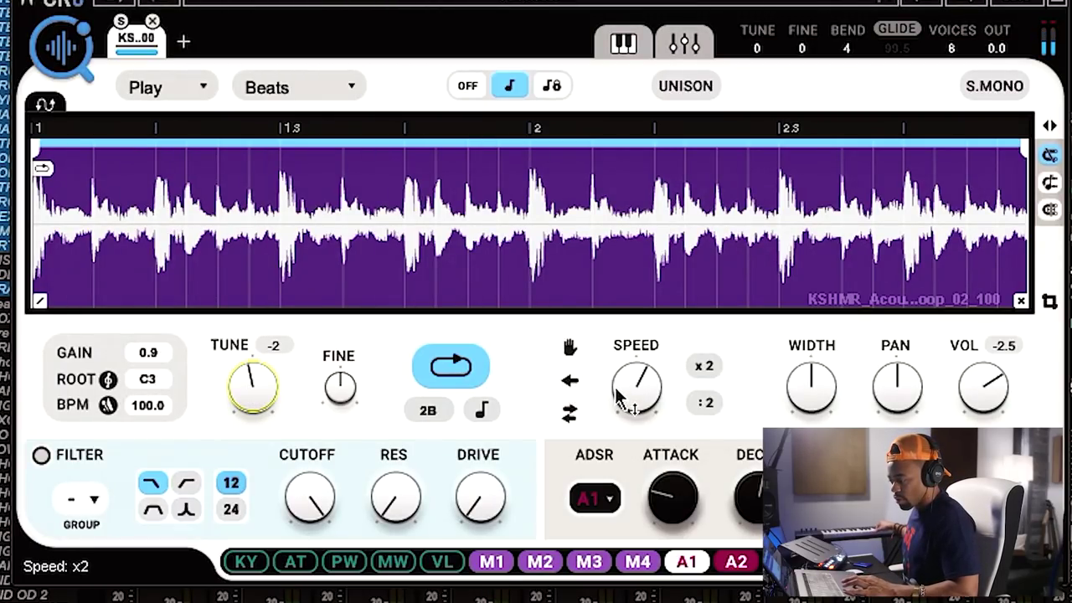
drag(618, 398, 618, 415)
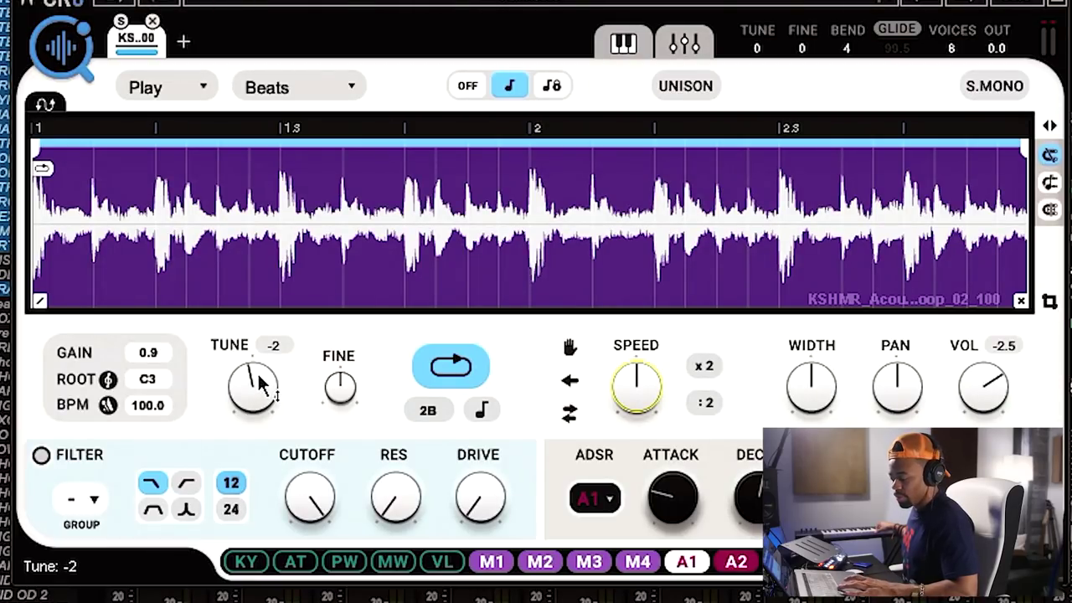
drag(261, 383, 261, 402)
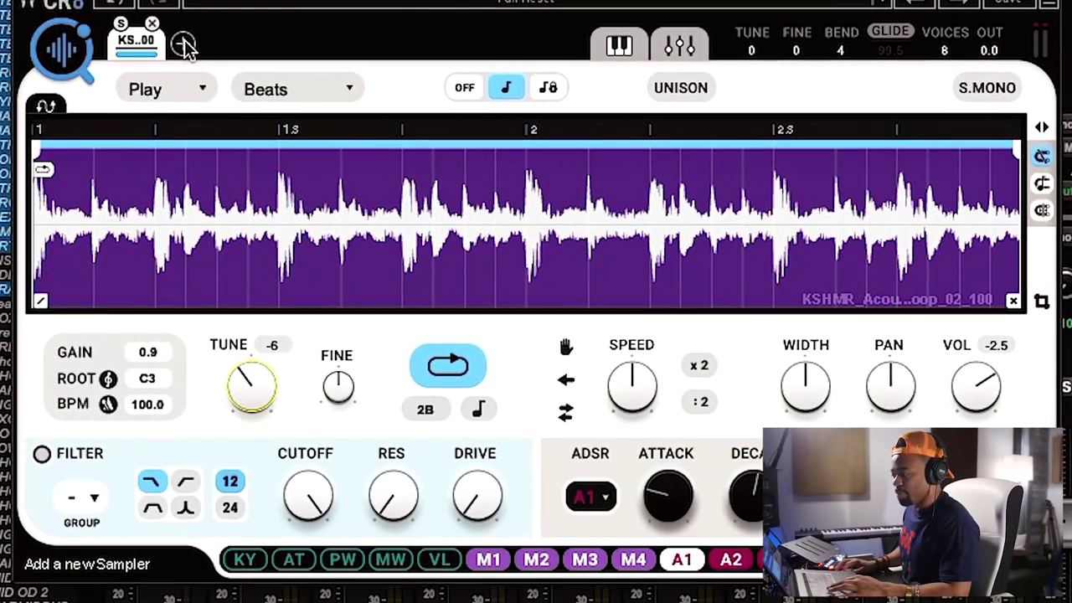
- Add a second sampler, search COSMOS for "percussion" and load OLIVER_105_percussion_loop_acoustic_park_groove into it
click(155, 106)
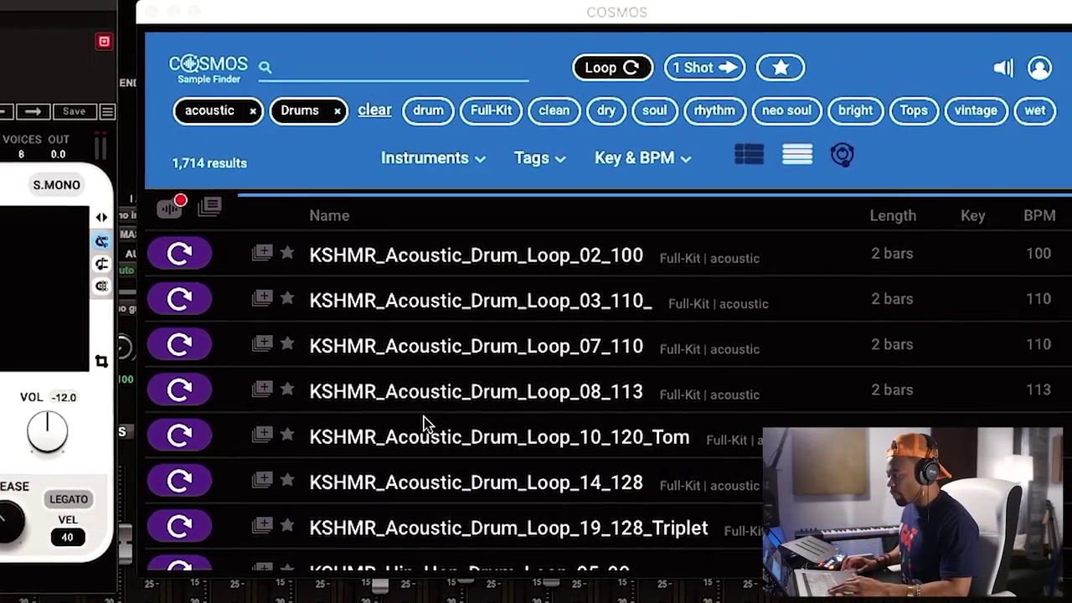
scroll(326, 427, down, 4)
scroll(326, 426, down, 1)
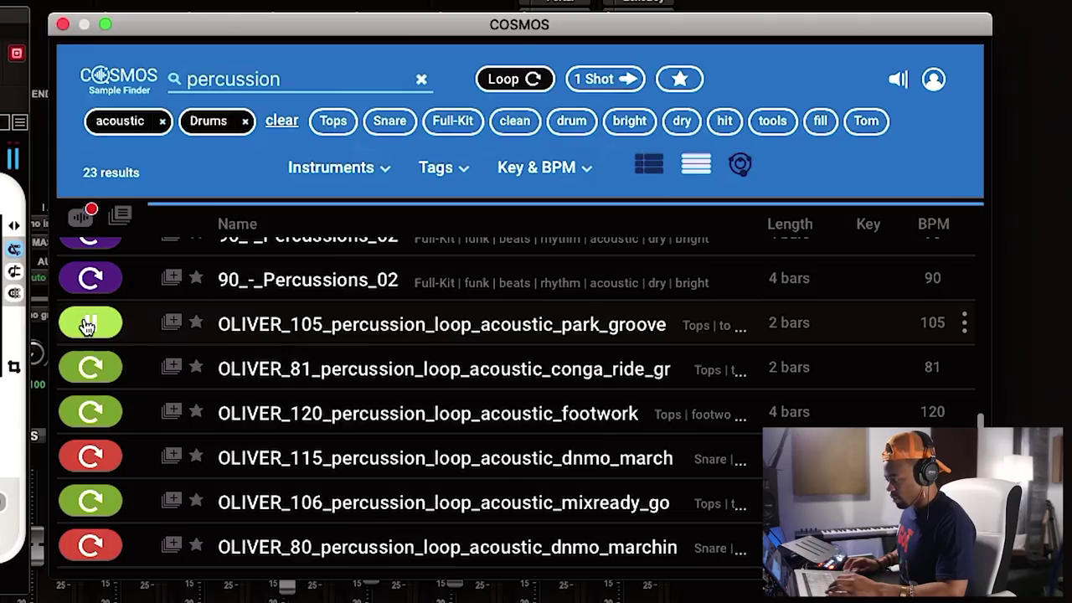
click(230, 330)
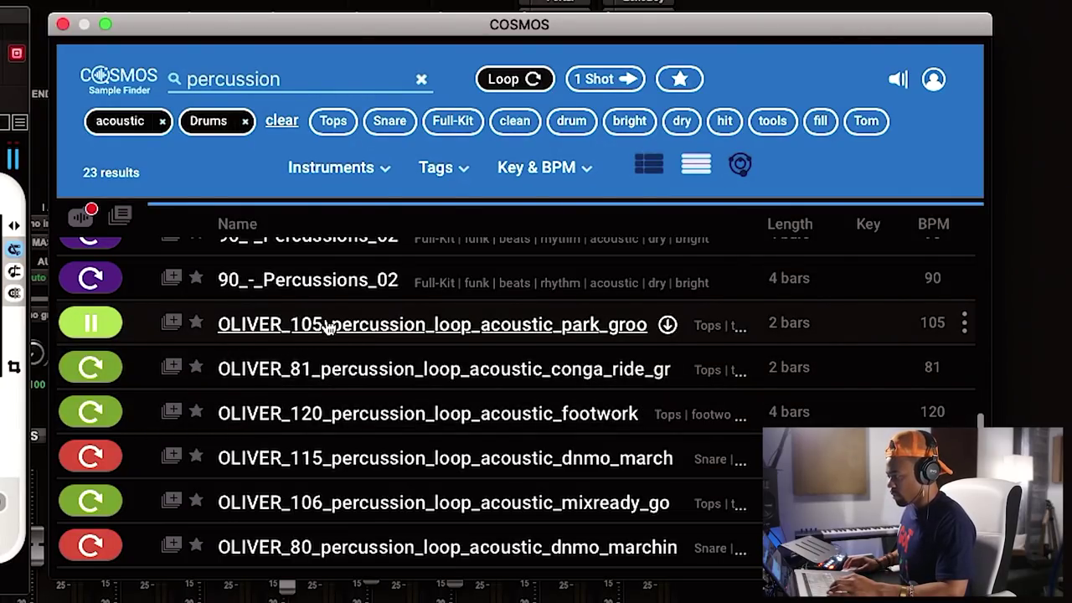
drag(317, 321, 484, 197)
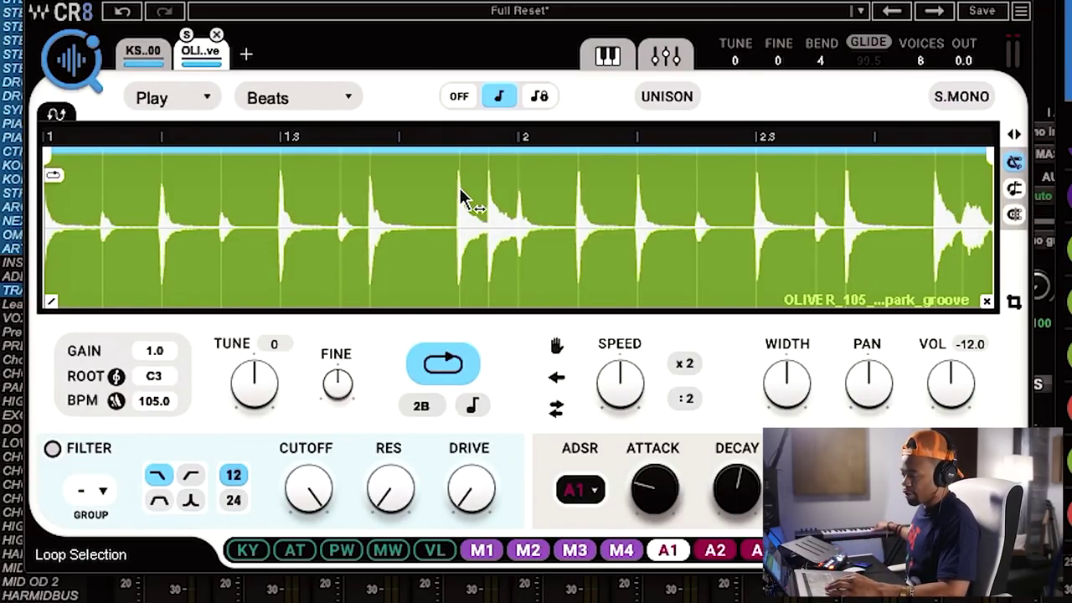
- Switch between the drum and percussion loops, and raise the percussion loop's volume to -1.1
click(142, 52)
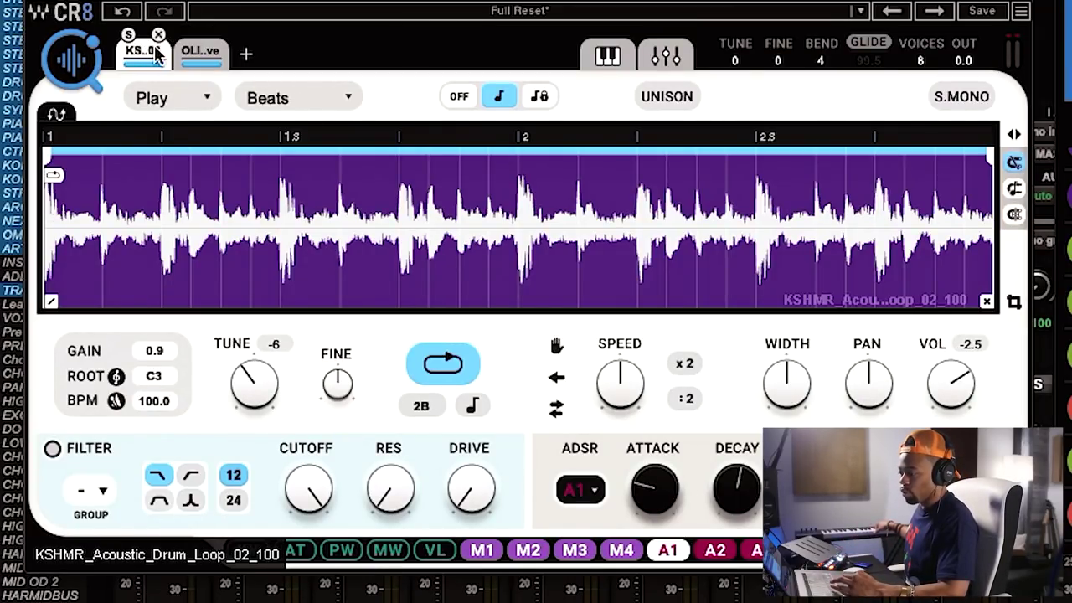
click(198, 52)
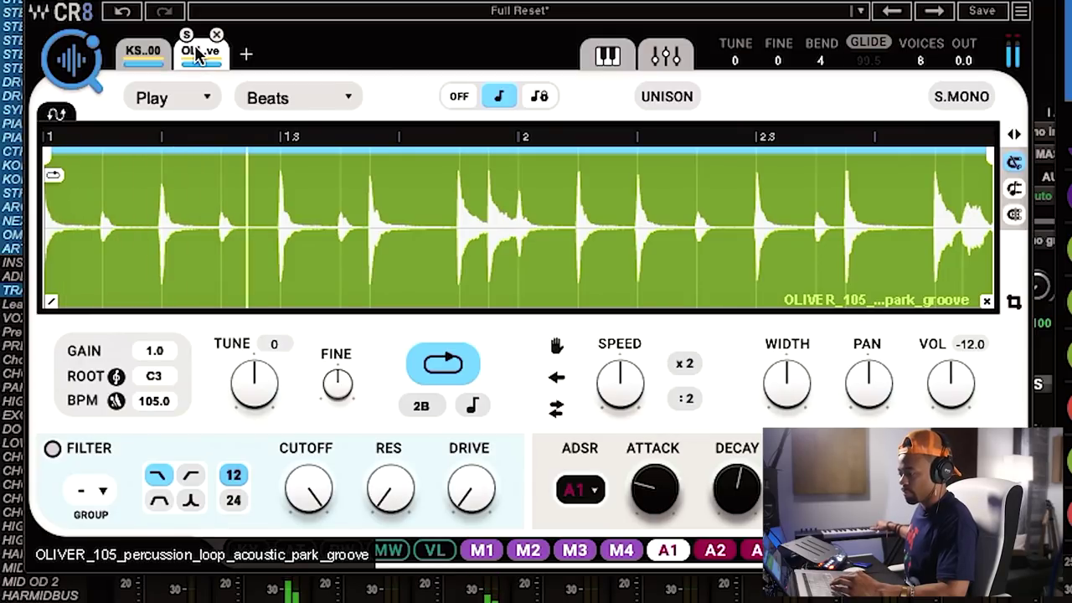
drag(951, 384, 954, 381)
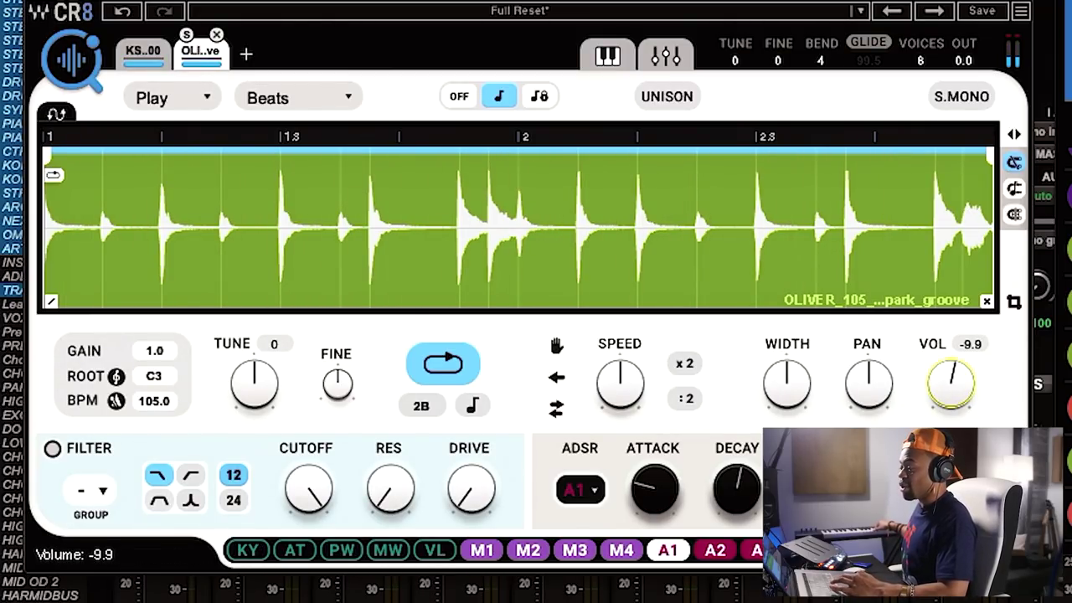
mouse_move(951, 383)
mouse_down()
mouse_move(952, 358)
mouse_move(952, 380)
mouse_up()
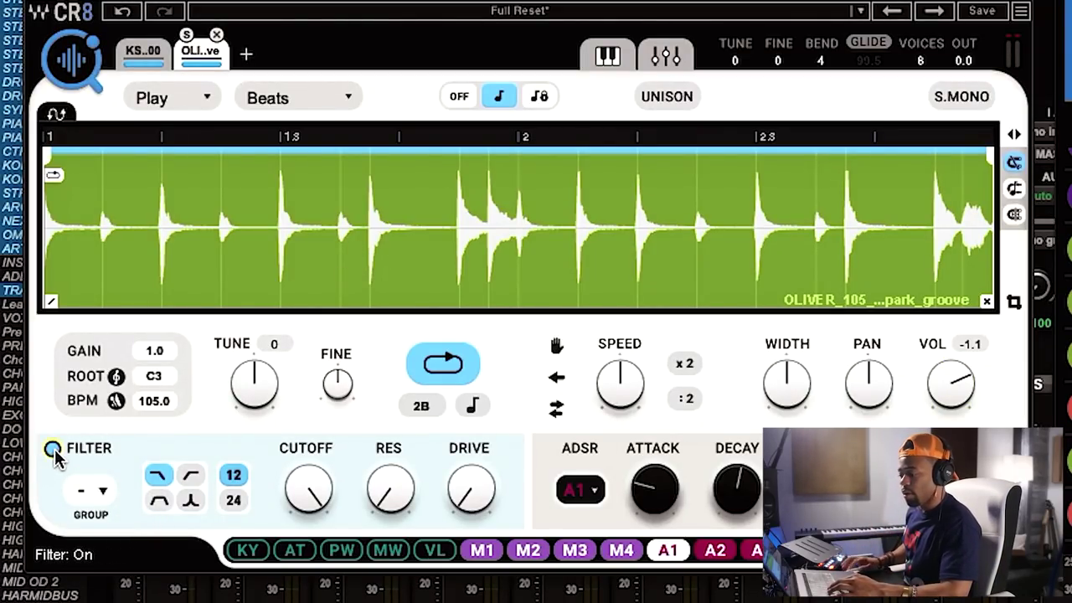
- Enable the percussion loop's filter, compare low-pass with high-pass, choose high-pass and set the cutoff to 20
click(151, 474)
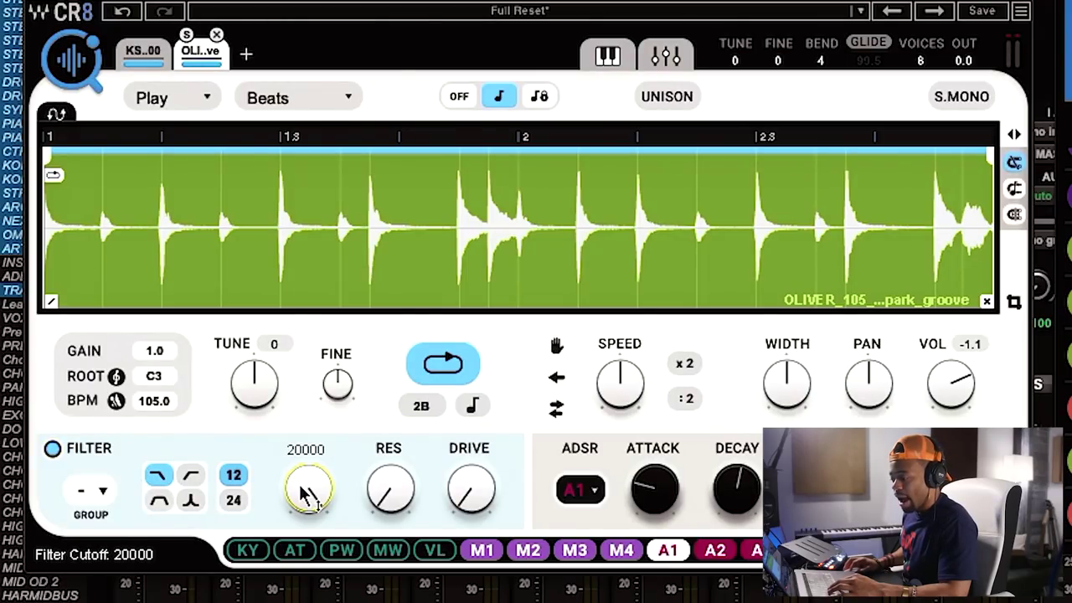
click(191, 476)
click(159, 477)
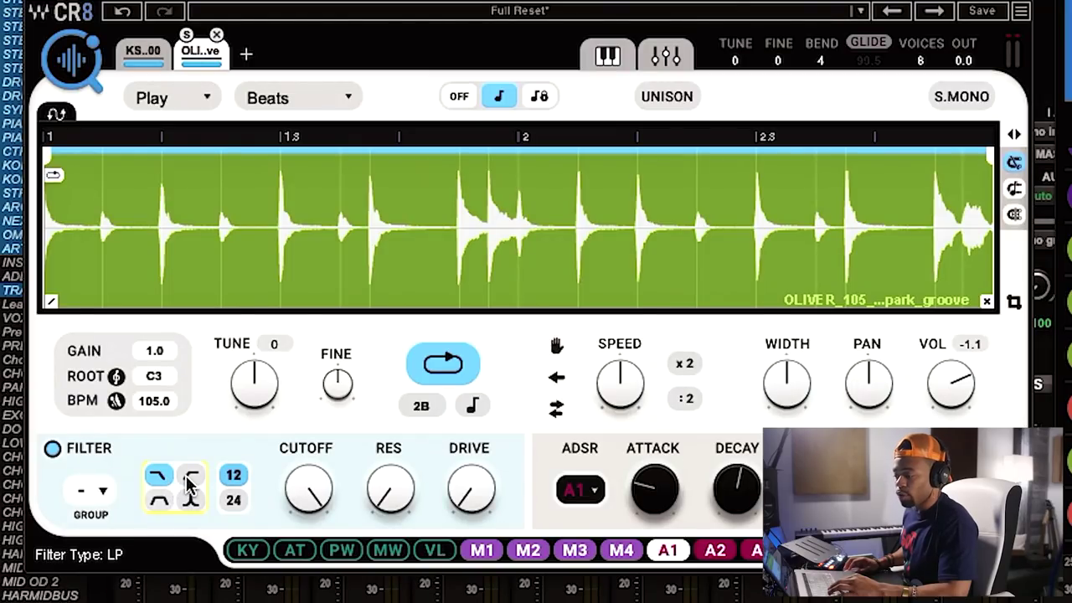
click(195, 477)
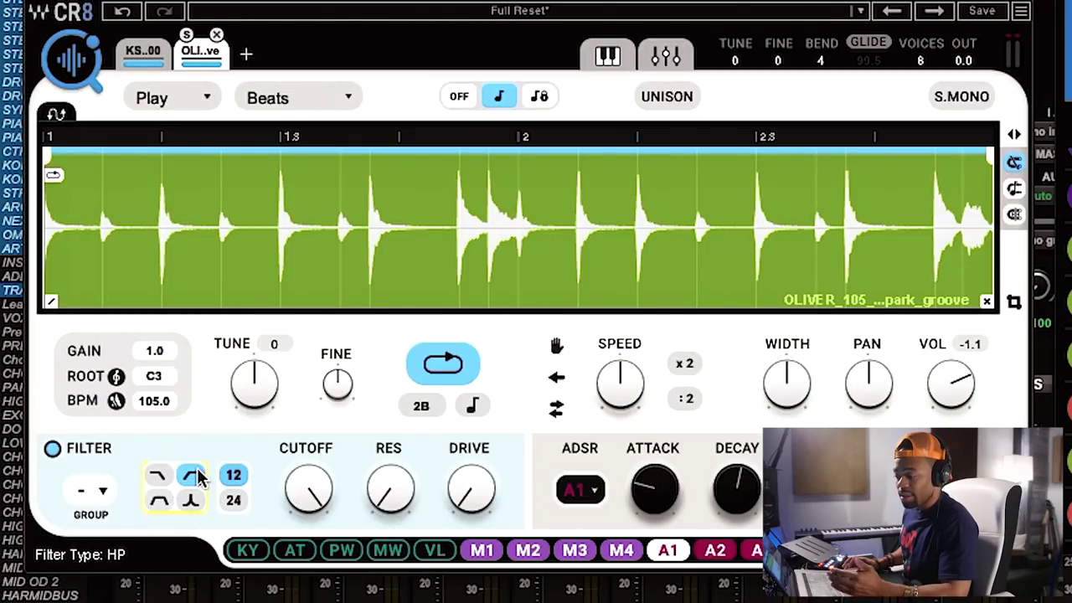
mouse_move(321, 493)
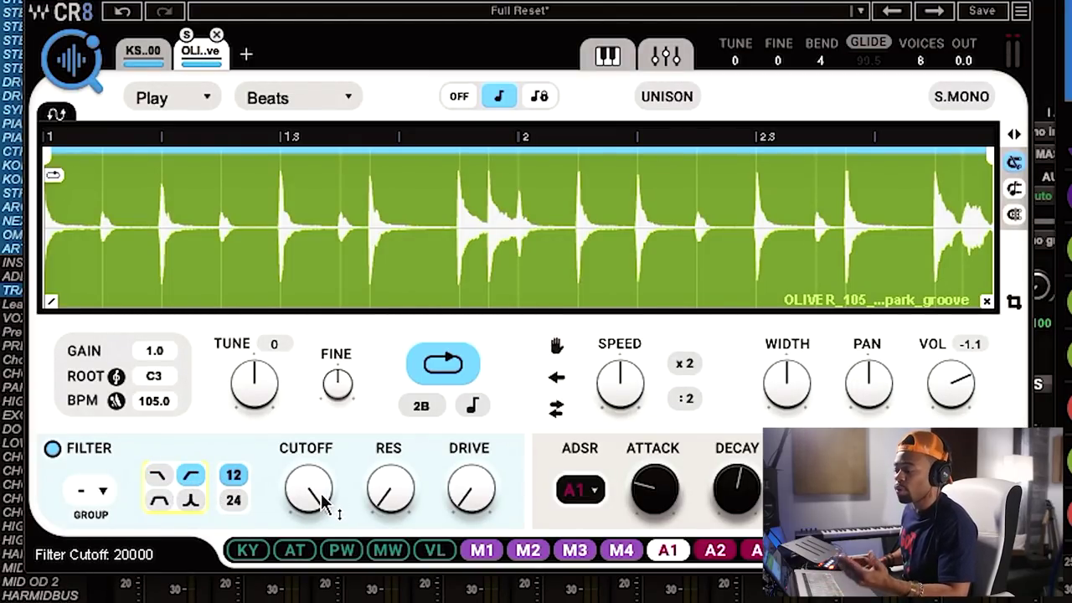
click(308, 497)
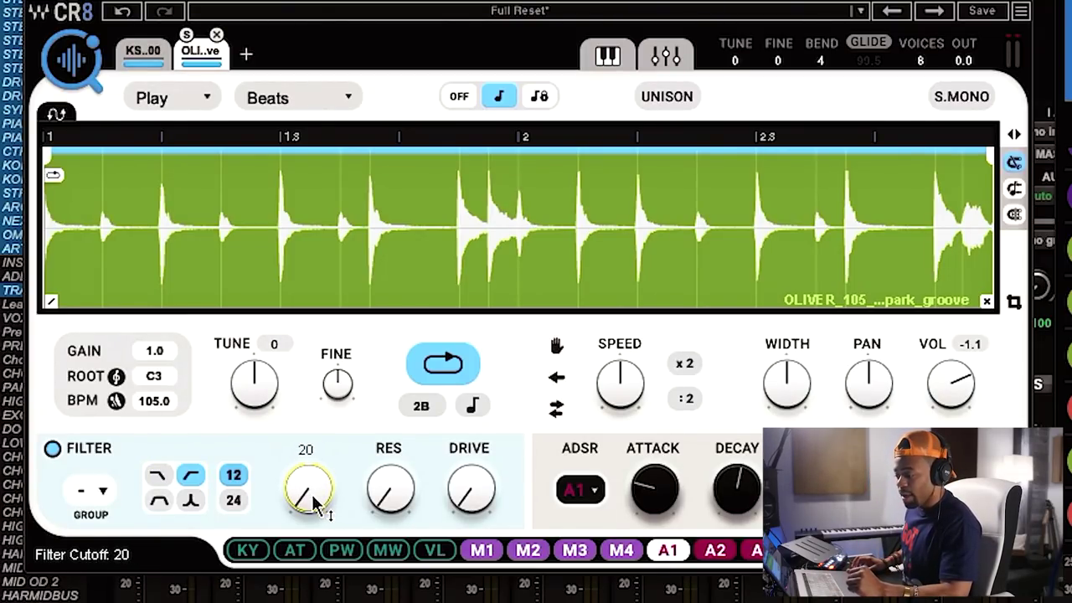
- Solo the percussion loop, raise its high-pass cutoff past the middle and add some filter drive
click(186, 34)
click(309, 492)
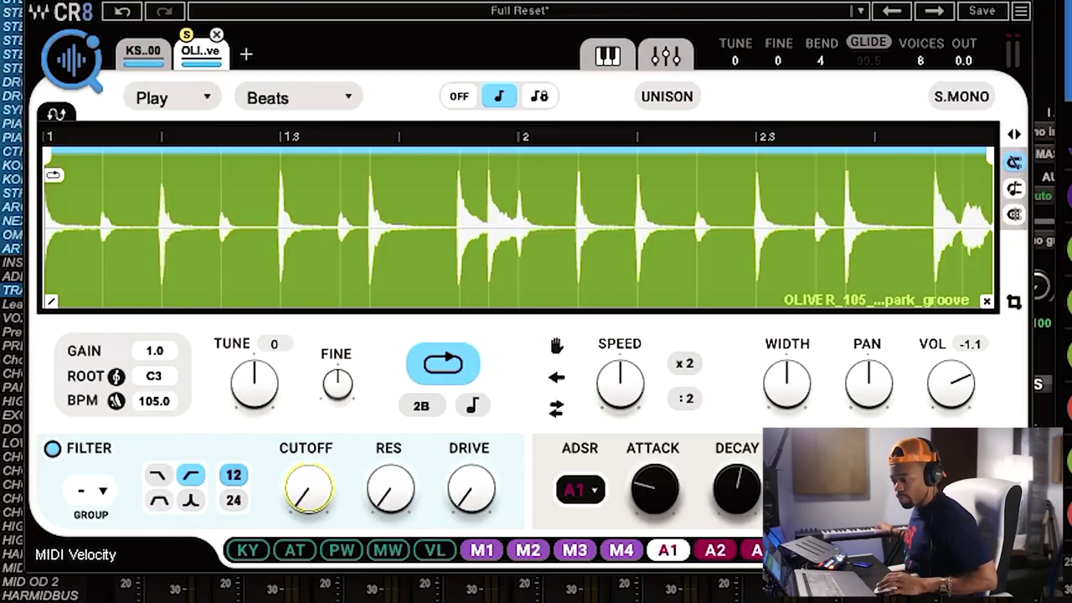
drag(308, 490, 303, 460)
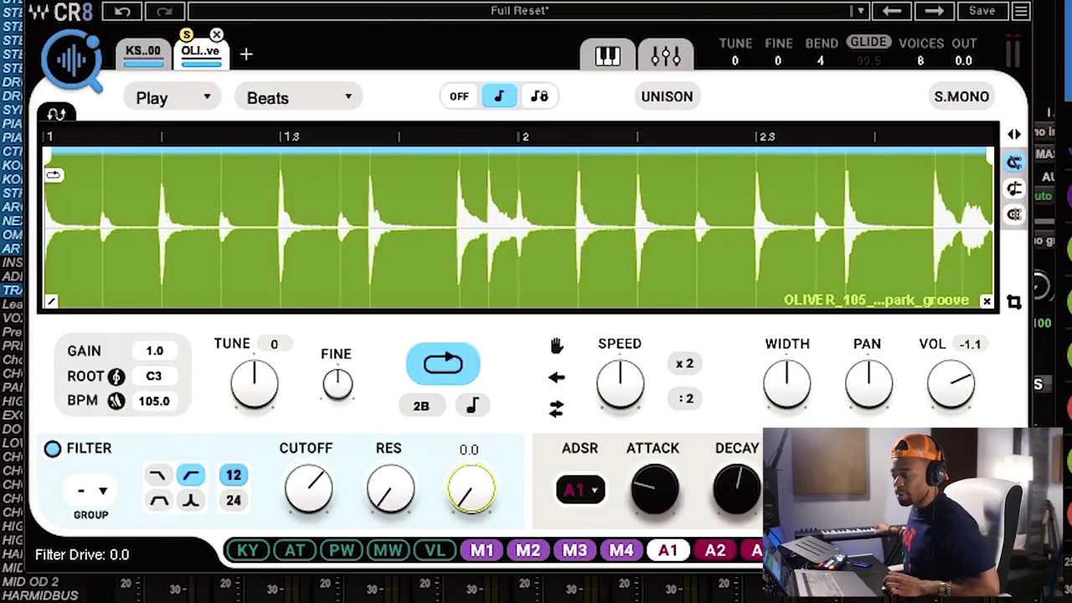
mouse_move(471, 487)
mouse_down()
mouse_move(471, 454)
mouse_move(458, 497)
mouse_up()
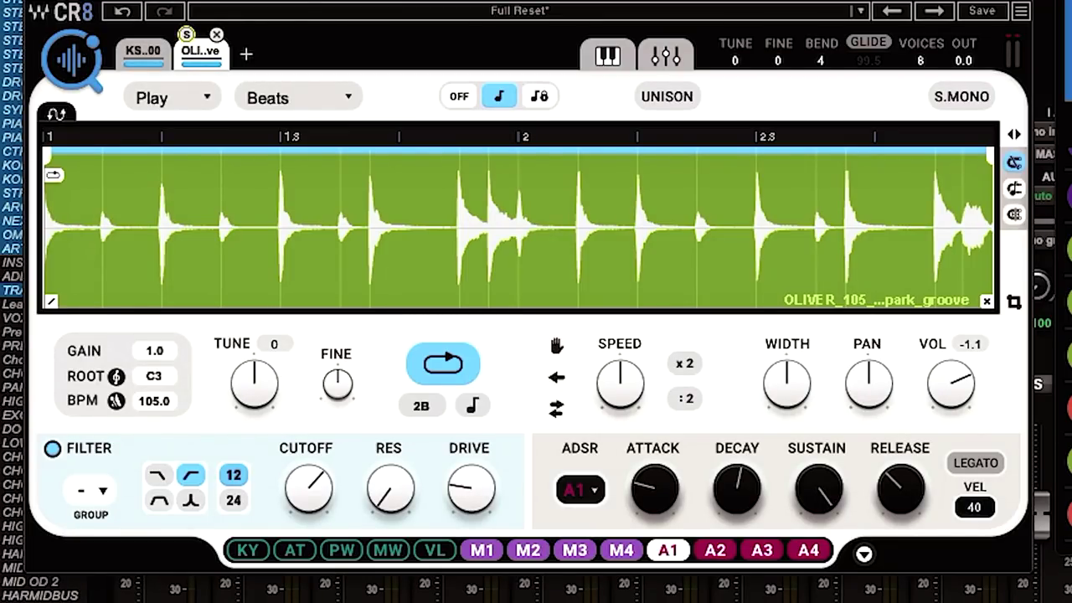
- Remove the percussion sample from CR8 and filter the COSMOS library for 808 one-shots
click(216, 34)
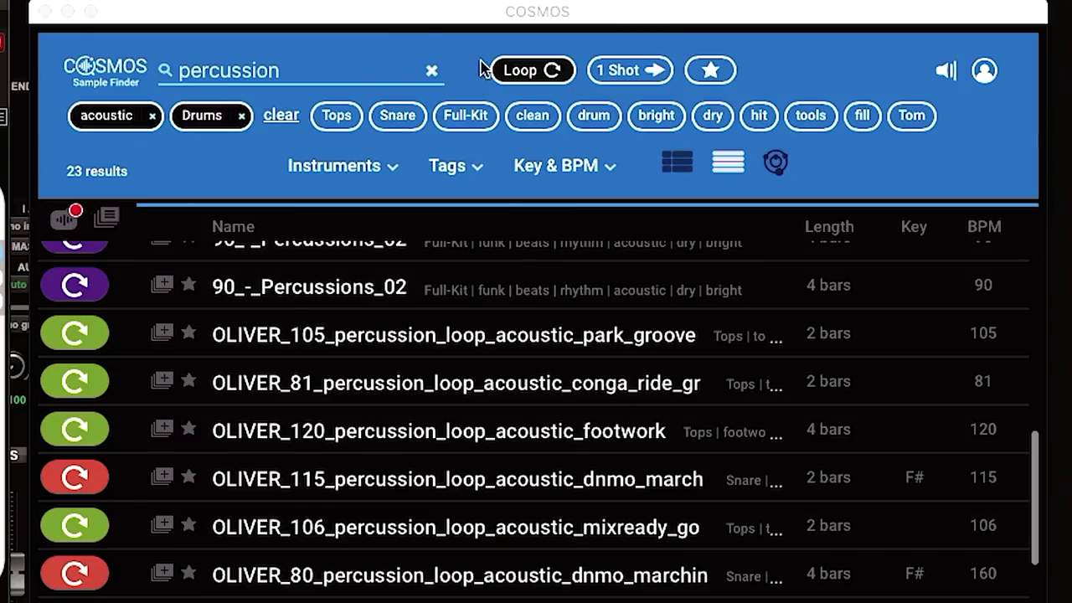
click(433, 70)
text(808)
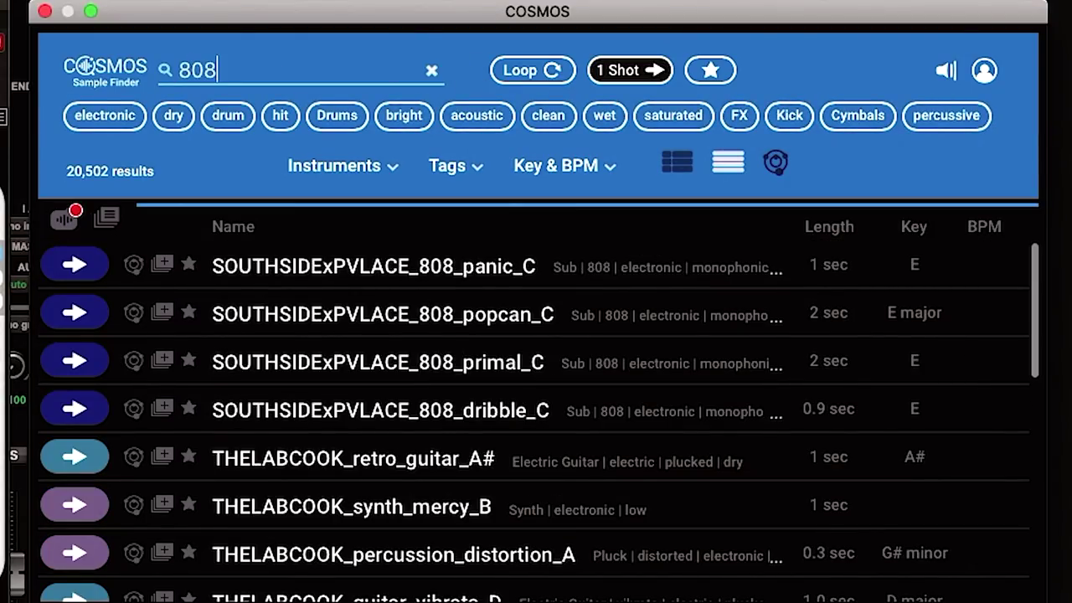
click(660, 73)
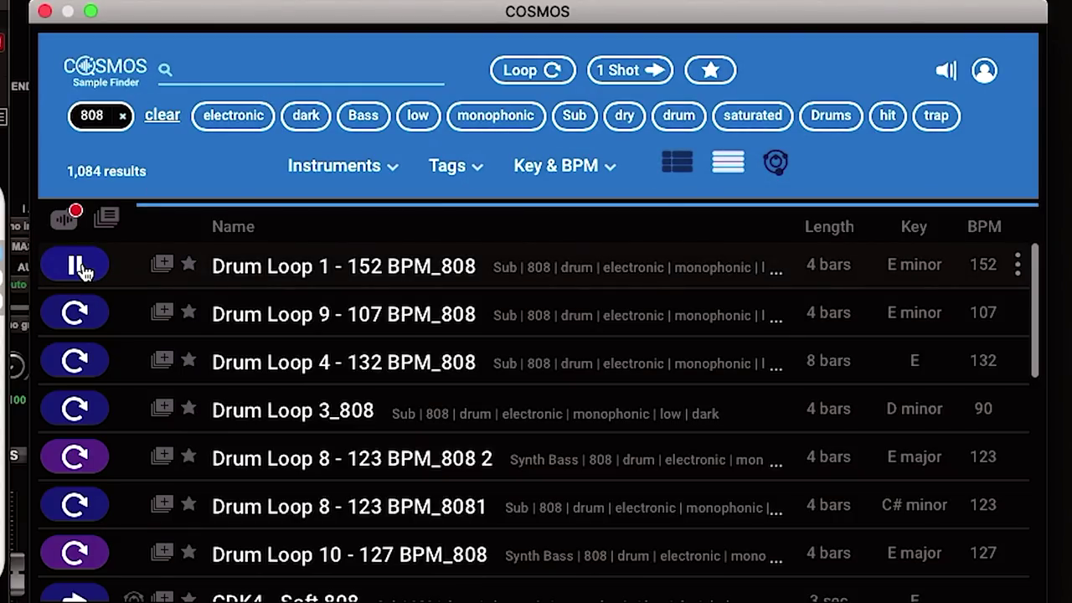
click(621, 74)
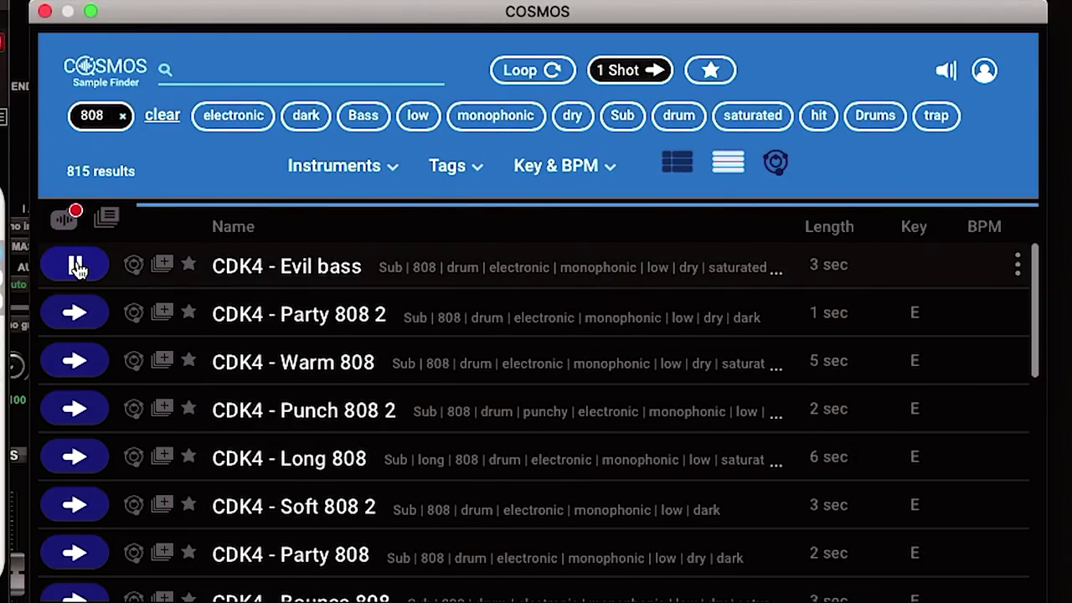
- Audition the CDK4 808 one-shots, including Party 808 2 and Warm 808, and load CDK4 - Evil bass into CR8
click(72, 313)
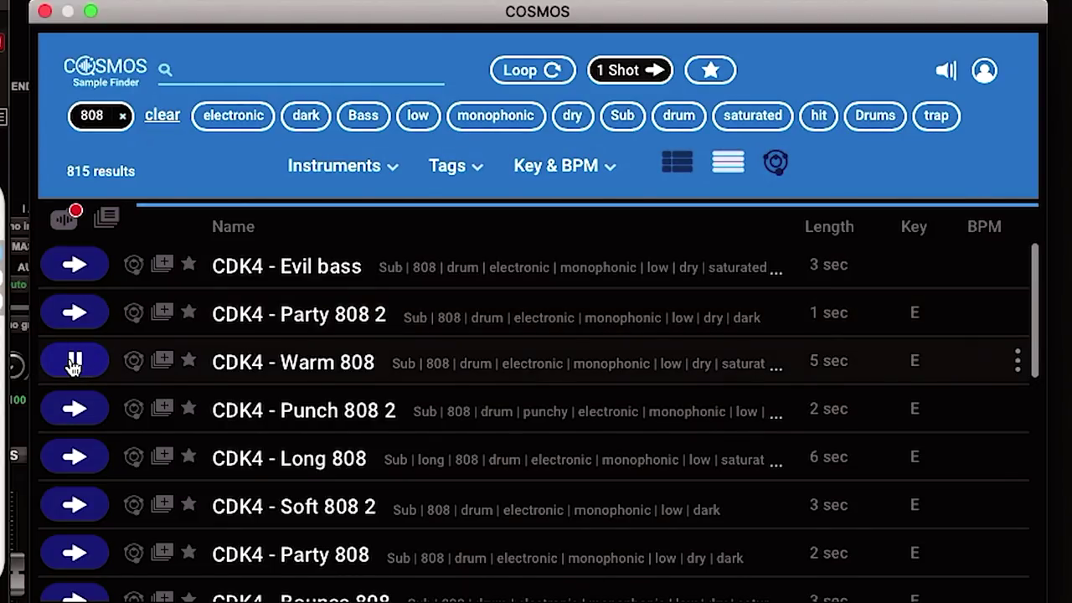
click(78, 313)
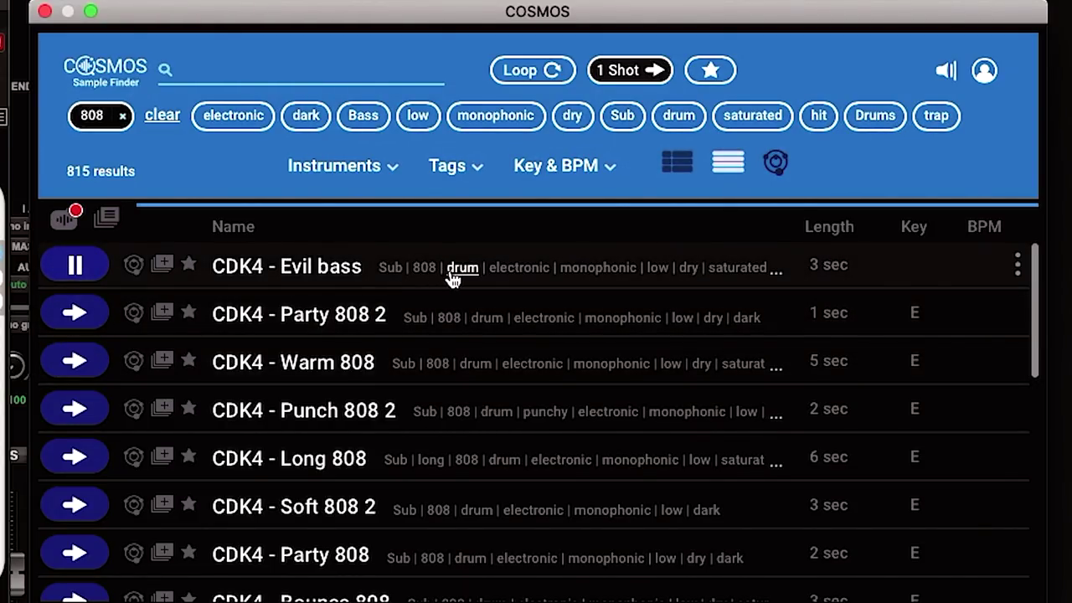
drag(274, 270, 383, 313)
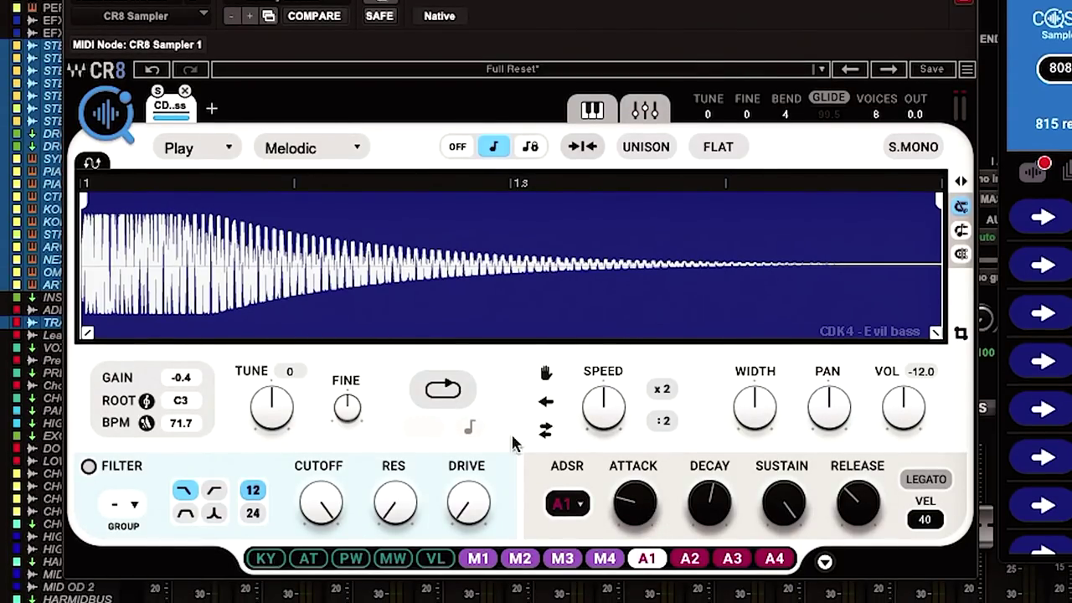
- Try an attack time of 65.5 on the Evil bass amp envelope and bring it back down to a short attack
mouse_move(645, 512)
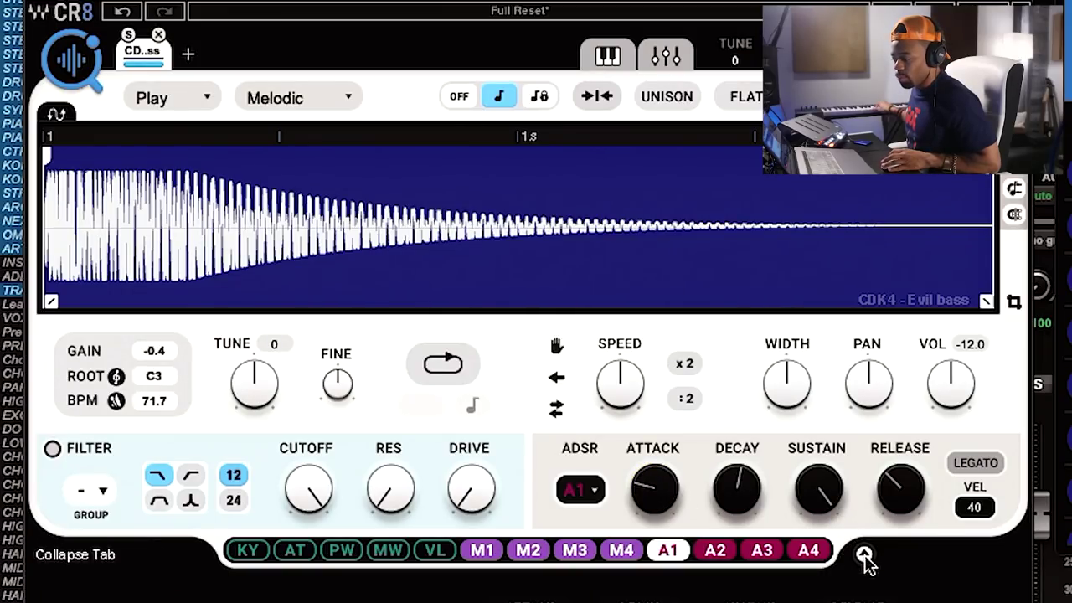
mouse_move(667, 502)
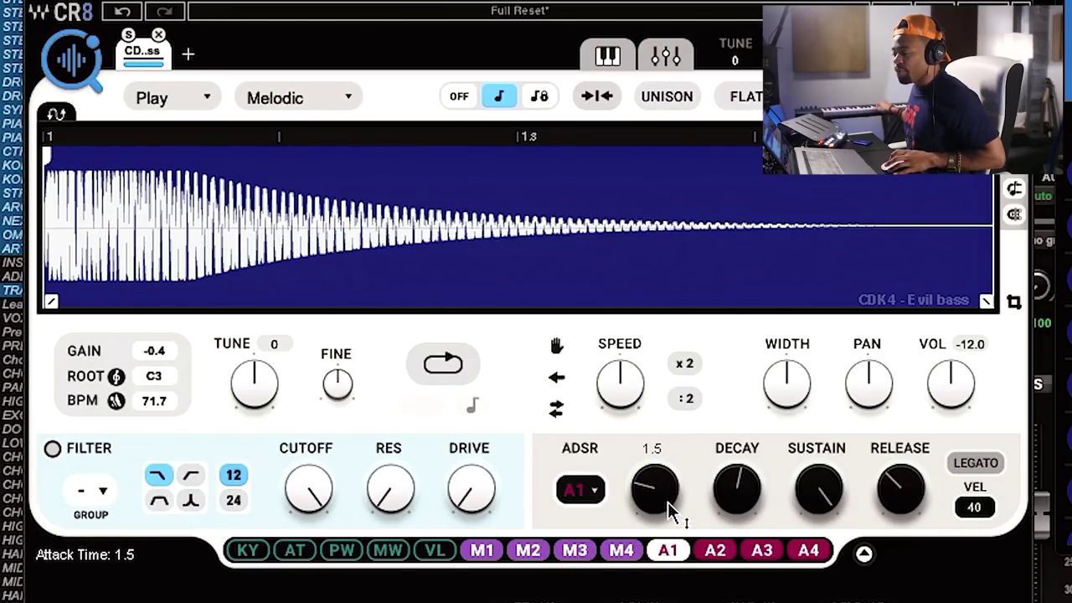
click(668, 501)
mouse_move(654, 489)
mouse_down()
mouse_move(655, 450)
mouse_move(666, 504)
mouse_up()
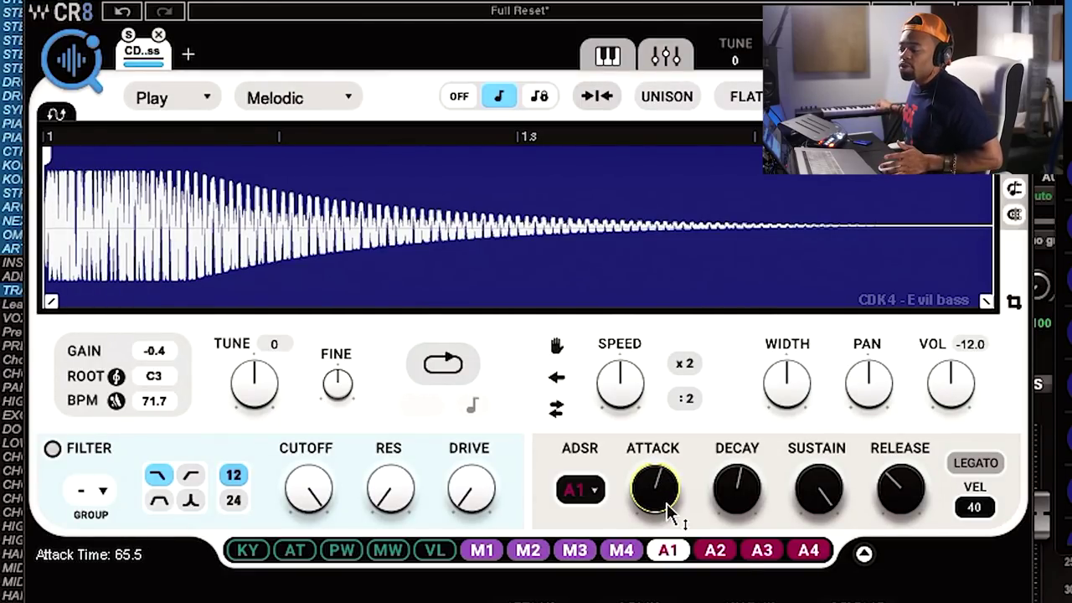
mouse_move(666, 503)
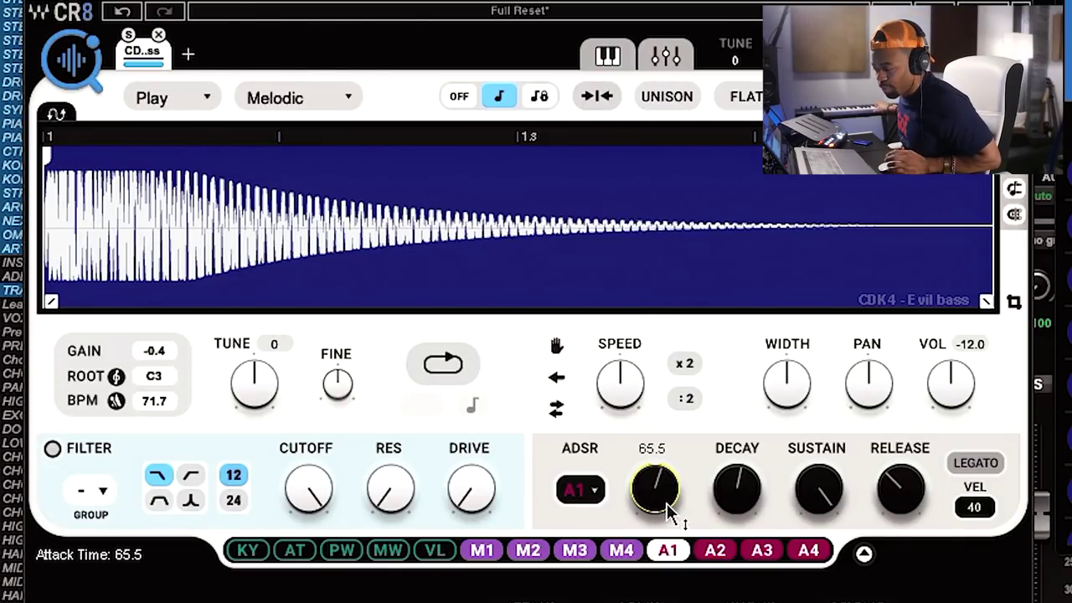
drag(657, 494, 657, 527)
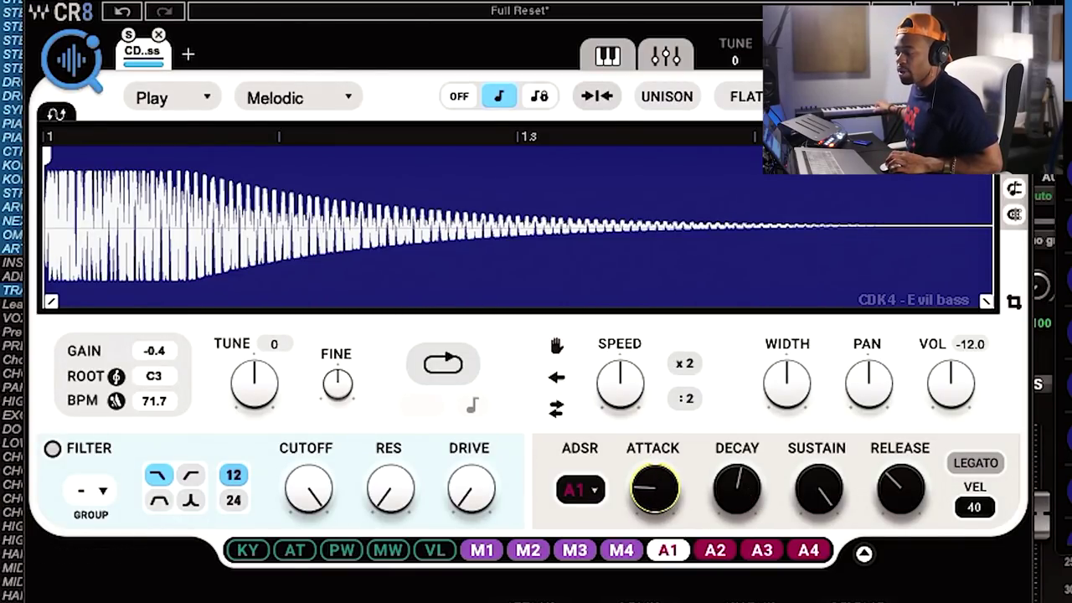
- Try release times of 0.8 and 1199.4 on the Evil bass amp envelope and bring it back down to a short release
mouse_move(914, 499)
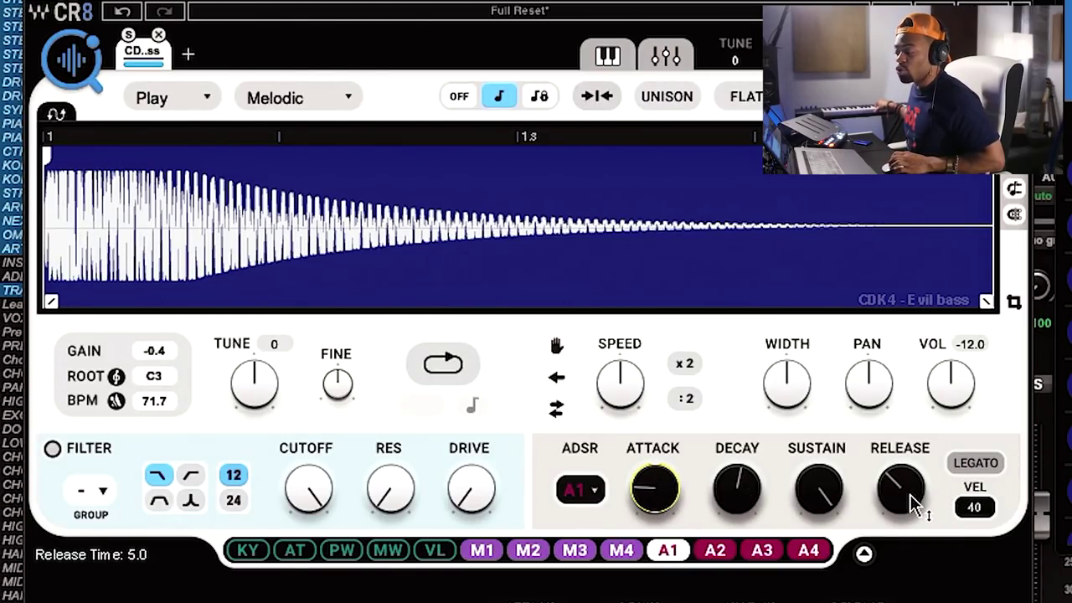
click(909, 494)
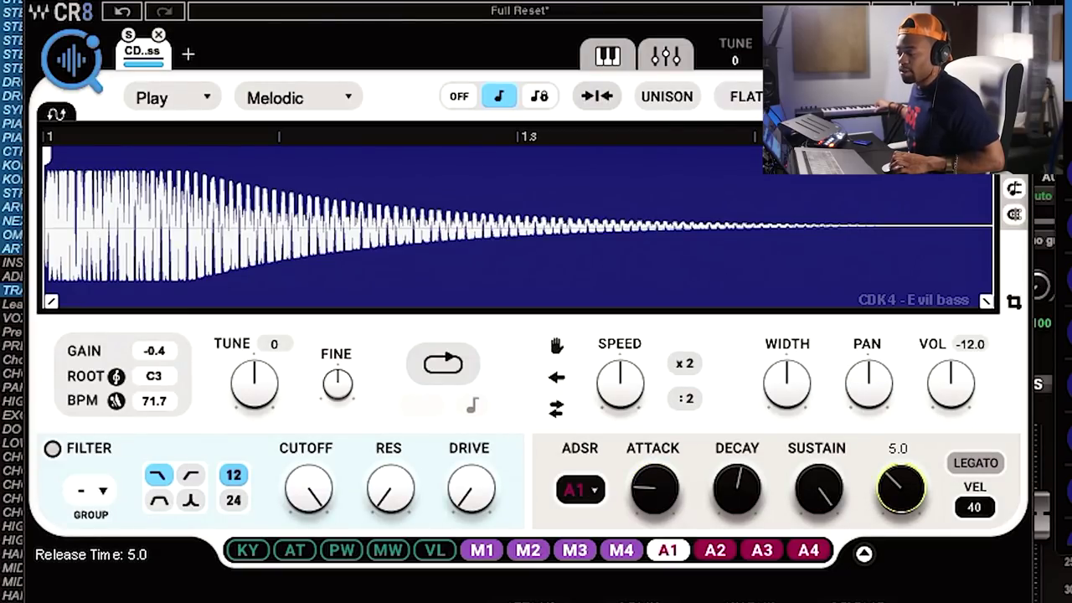
drag(901, 490, 898, 500)
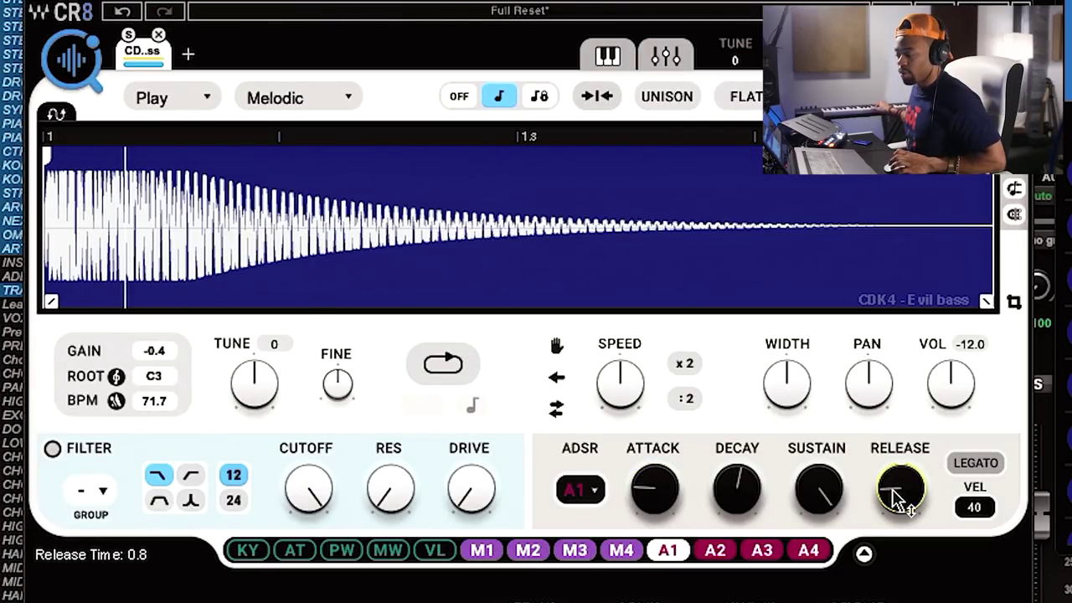
drag(900, 499, 901, 479)
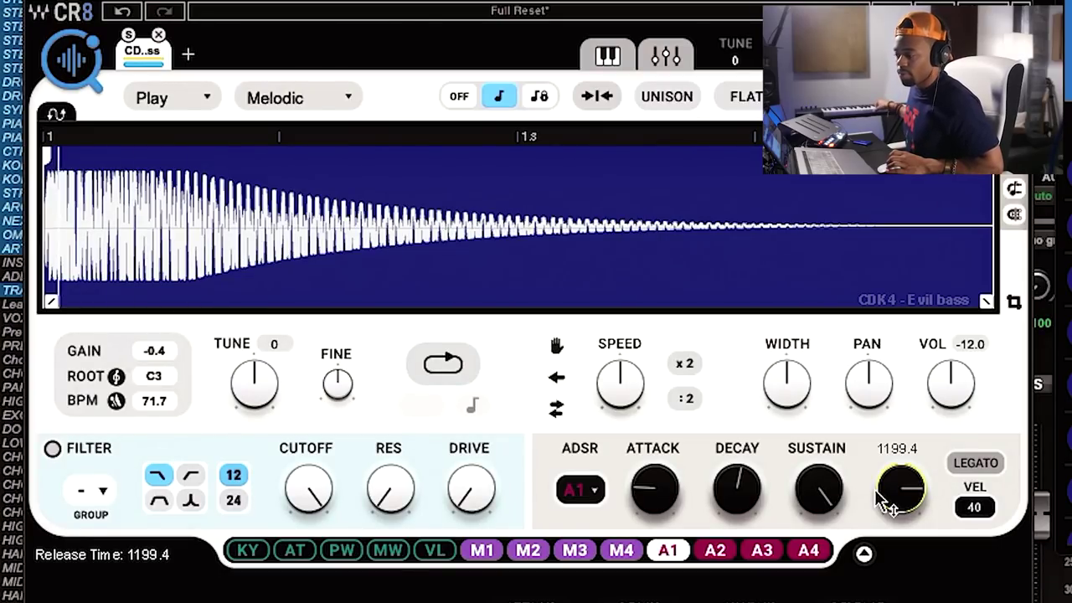
drag(901, 488, 901, 519)
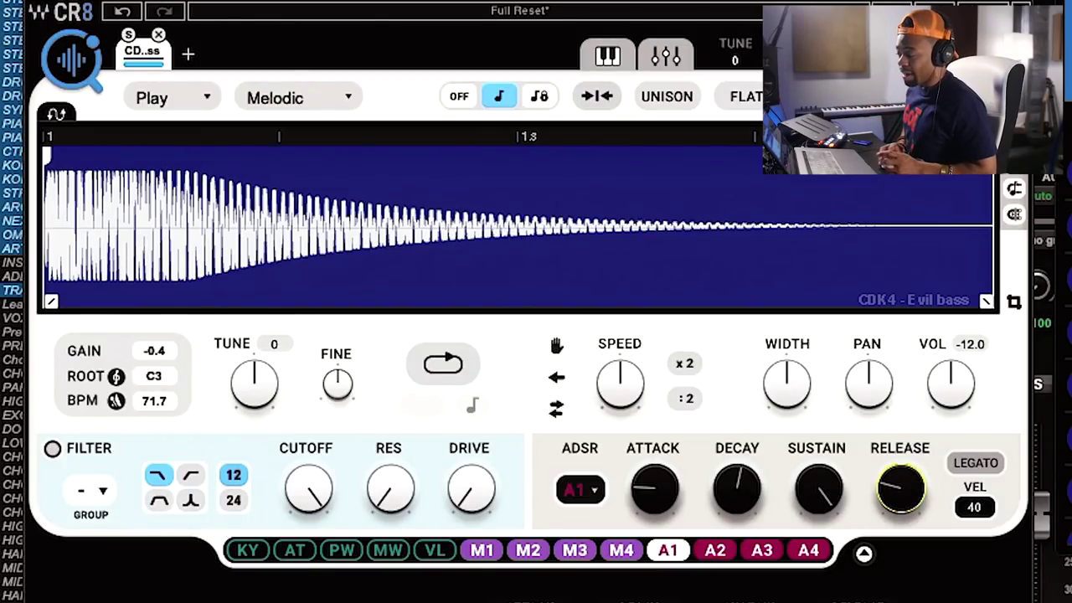
- Turn on Unison for the Evil bass sample, move its start point in with transient snapping and crop the sample there
click(669, 99)
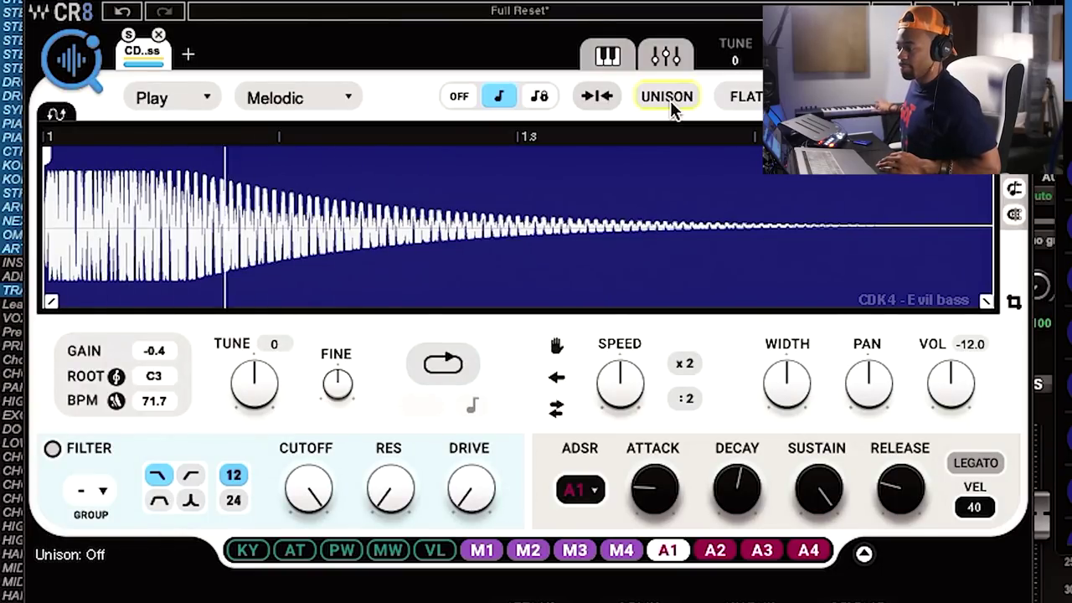
click(670, 100)
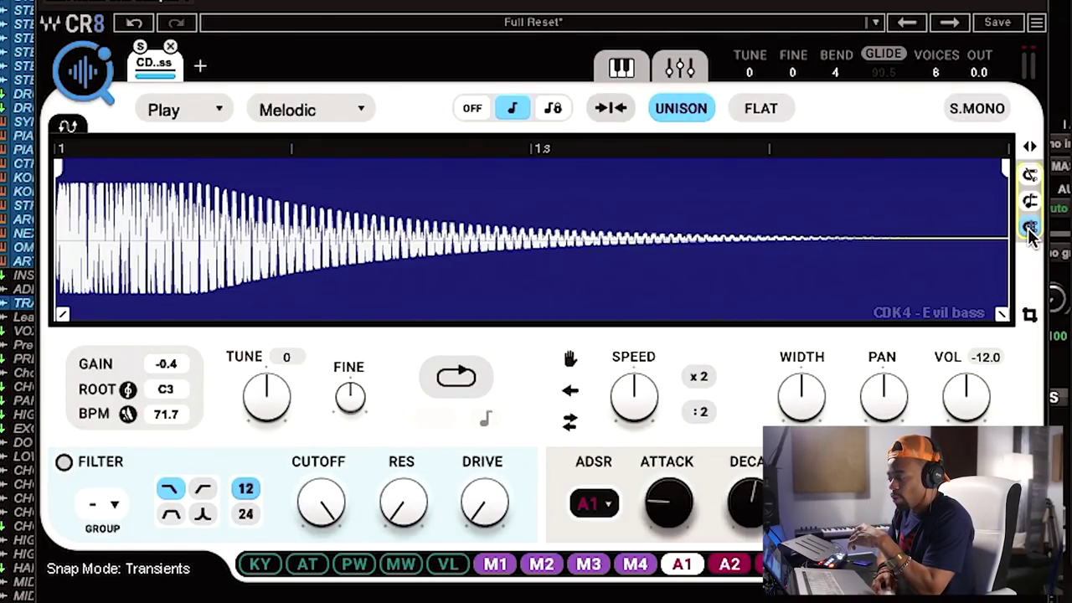
mouse_move(59, 173)
mouse_down()
mouse_move(156, 179)
mouse_move(130, 174)
mouse_move(198, 160)
mouse_up()
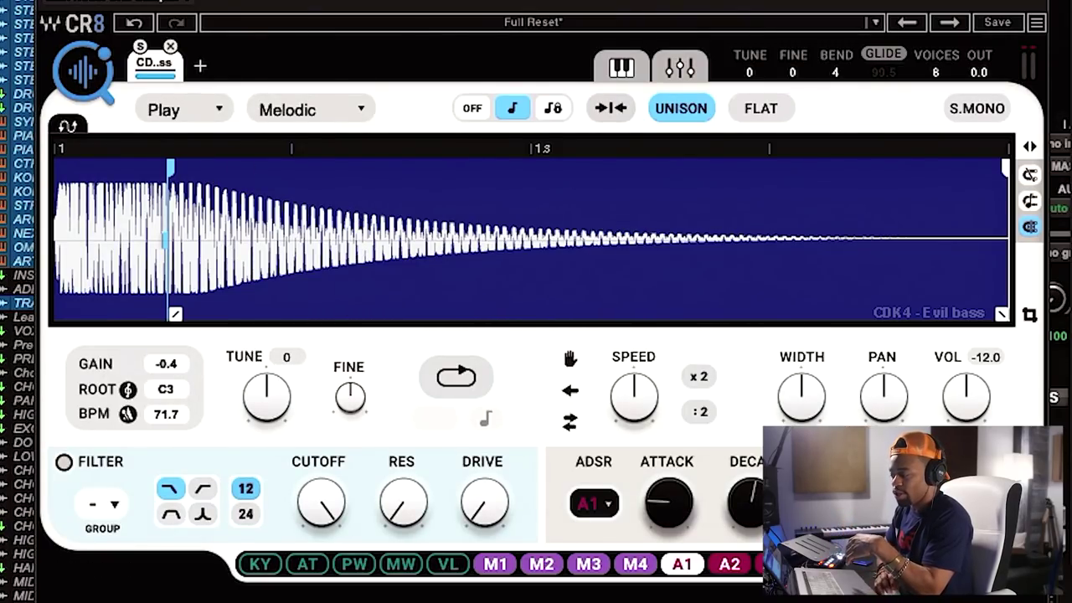
click(1030, 316)
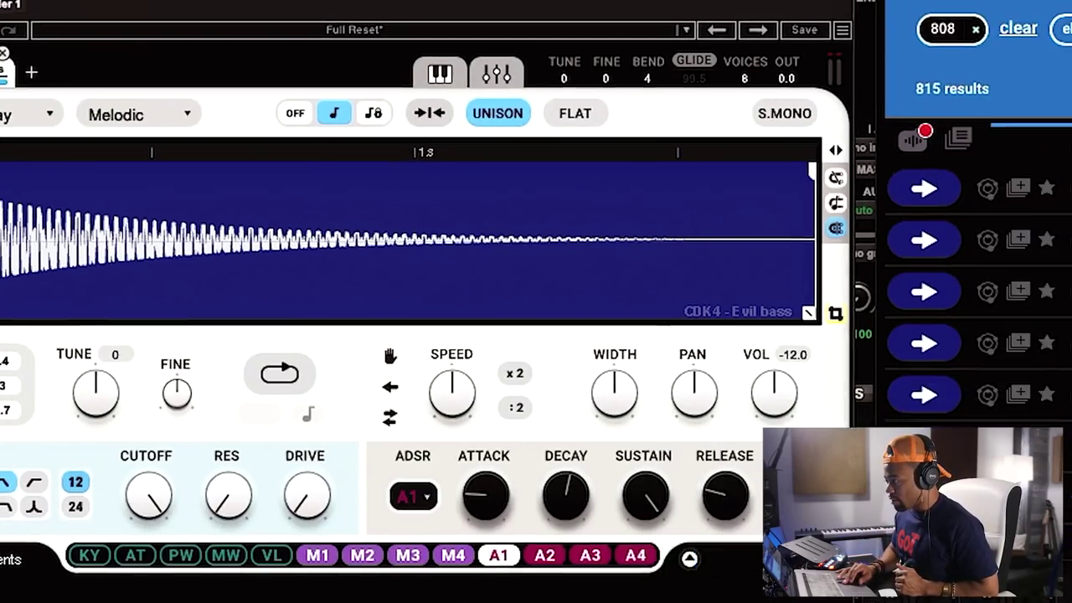
- Filter the COSMOS library by the Vocal tag instead of 808 and show the one-shots in the cosmos map view
click(282, 76)
text(vocla)
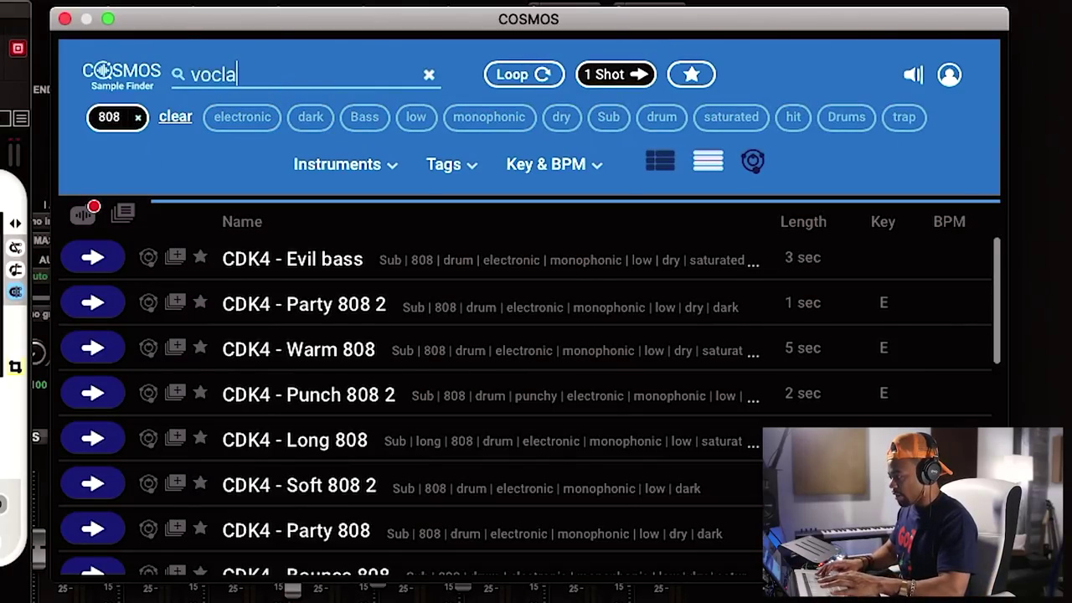
key(BackSpace)
key(BackSpace)
text(a)
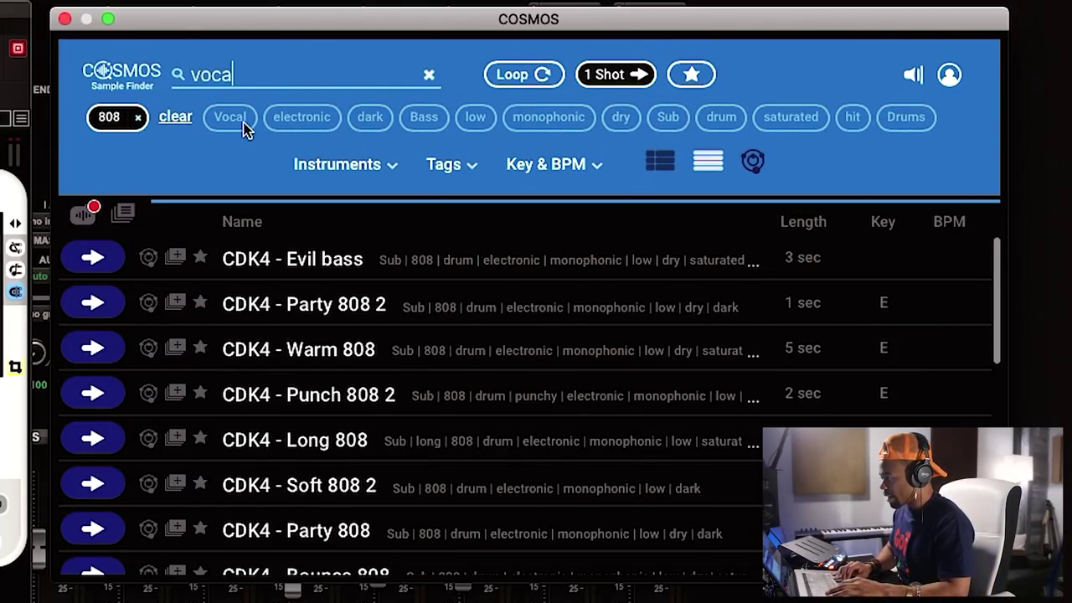
click(752, 161)
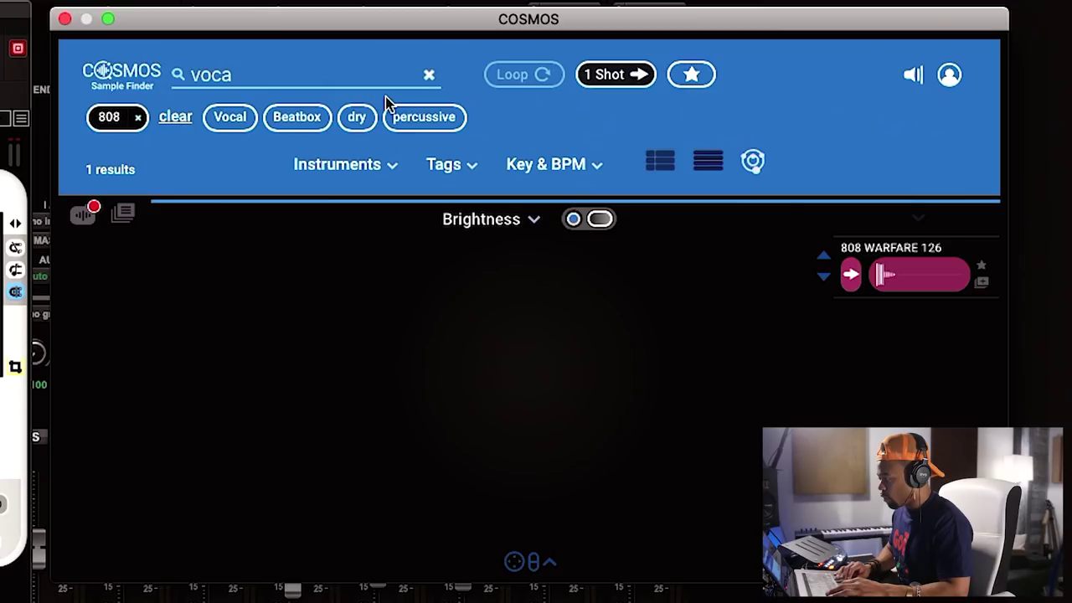
key(Return)
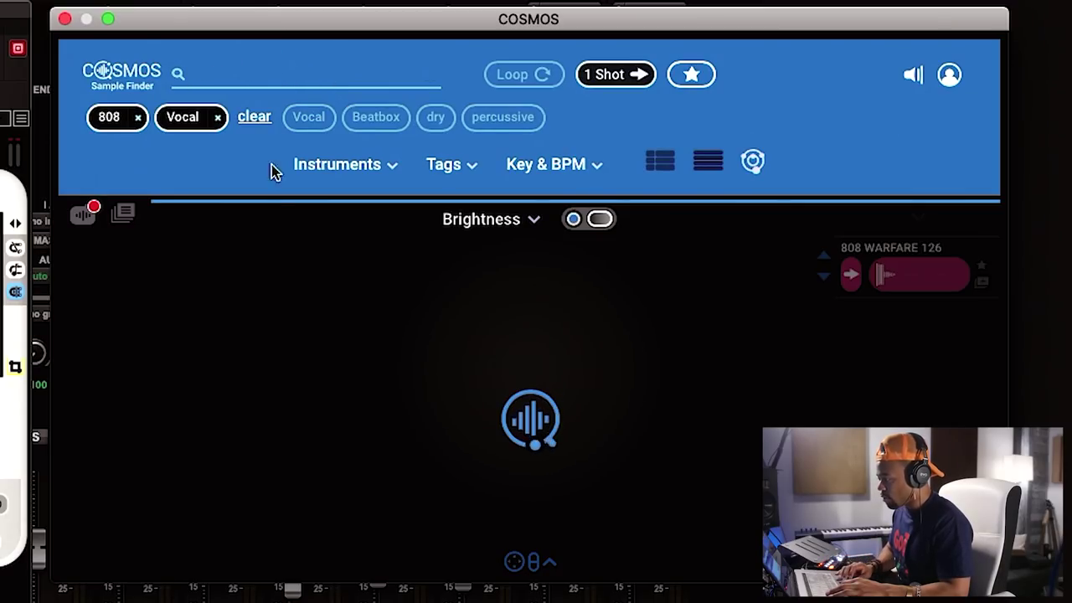
click(138, 118)
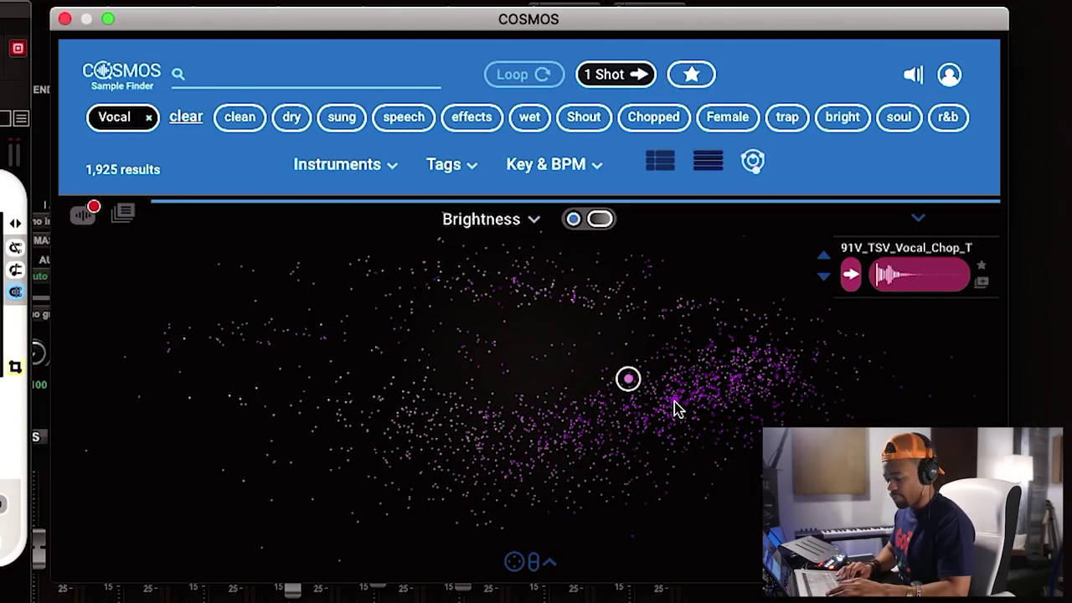
- Audition vocal one-shots in the COSMOS map and load the LSCTMR vocal phrase into CR8 in place of Evil bass
click(675, 401)
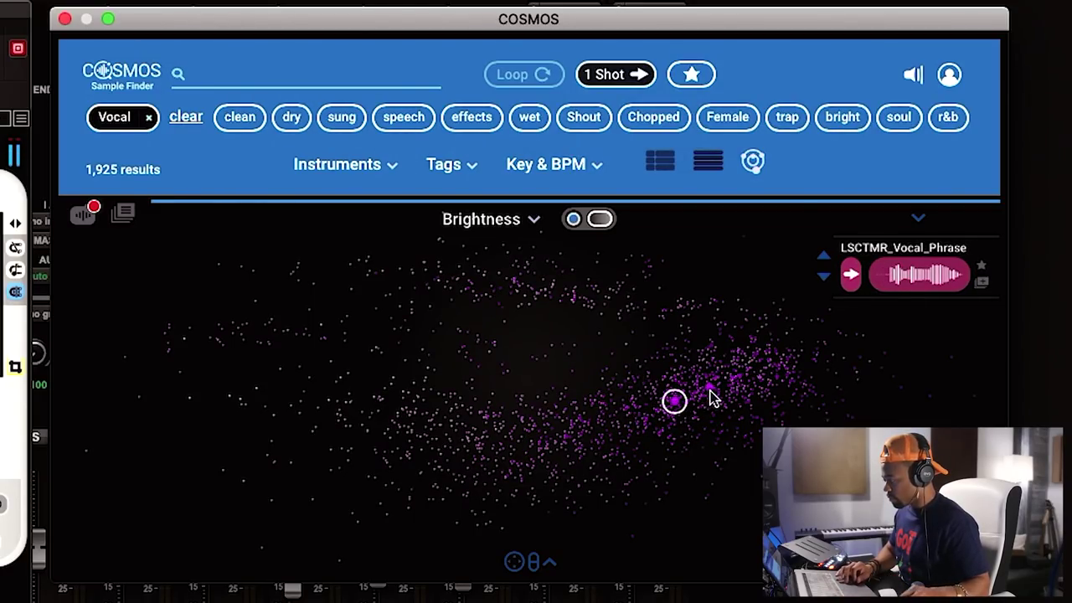
click(708, 387)
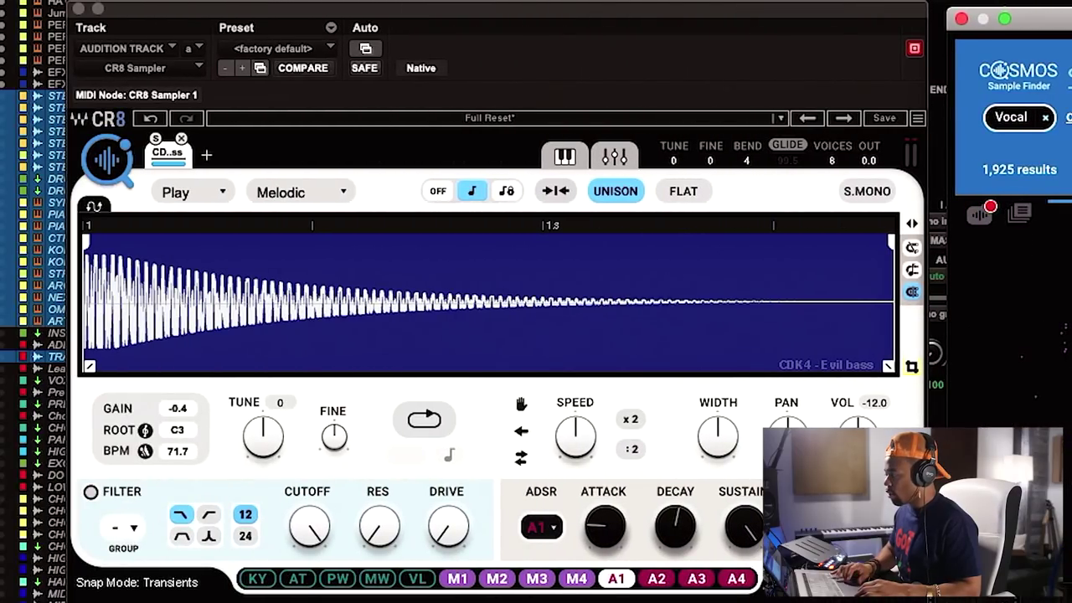
click(360, 50)
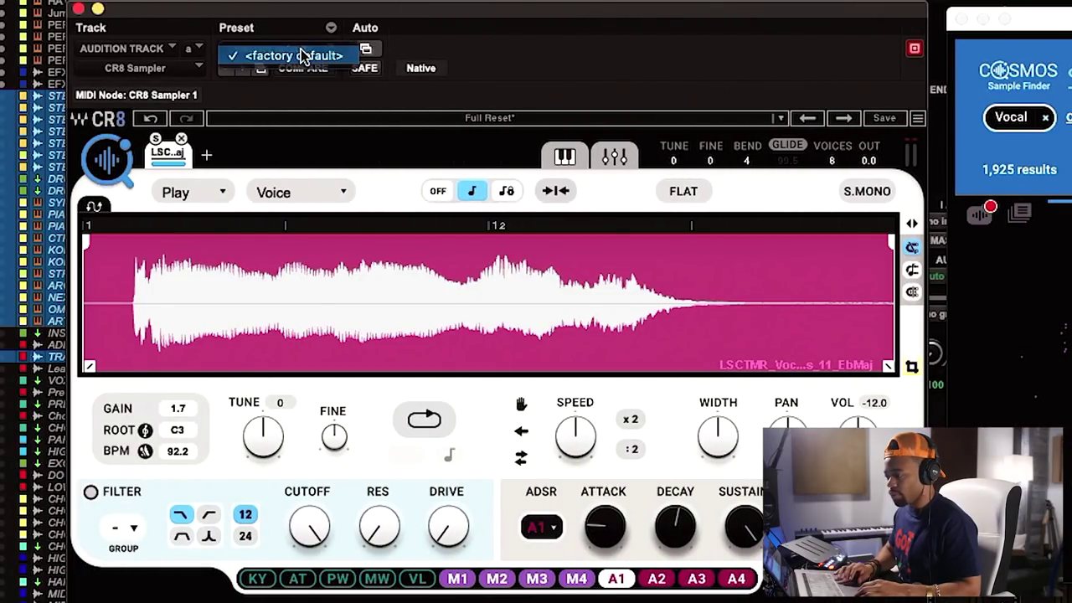
click(360, 53)
drag(1059, 168, 462, 283)
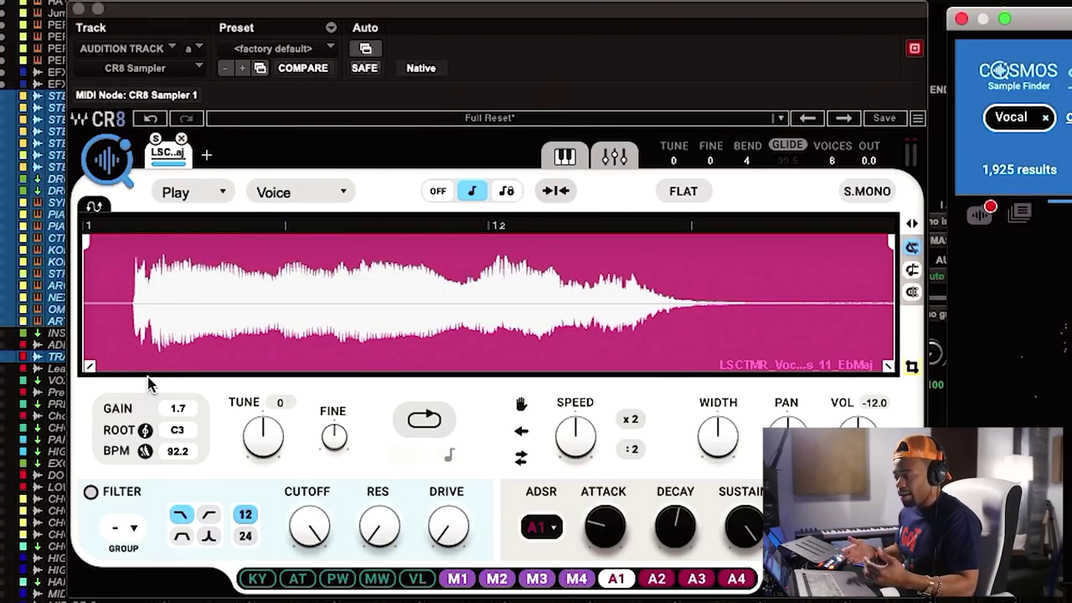
- Assign the pitch wheel to the vocal's Tune control, try modulation amounts of 22 and 54, and settle between them
click(342, 590)
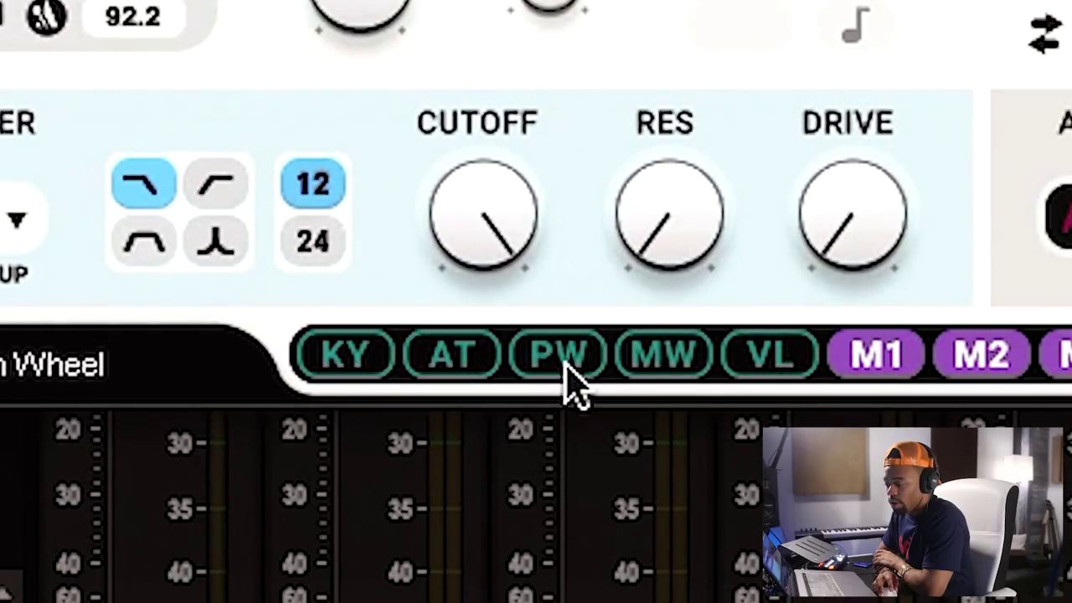
drag(563, 359, 364, 4)
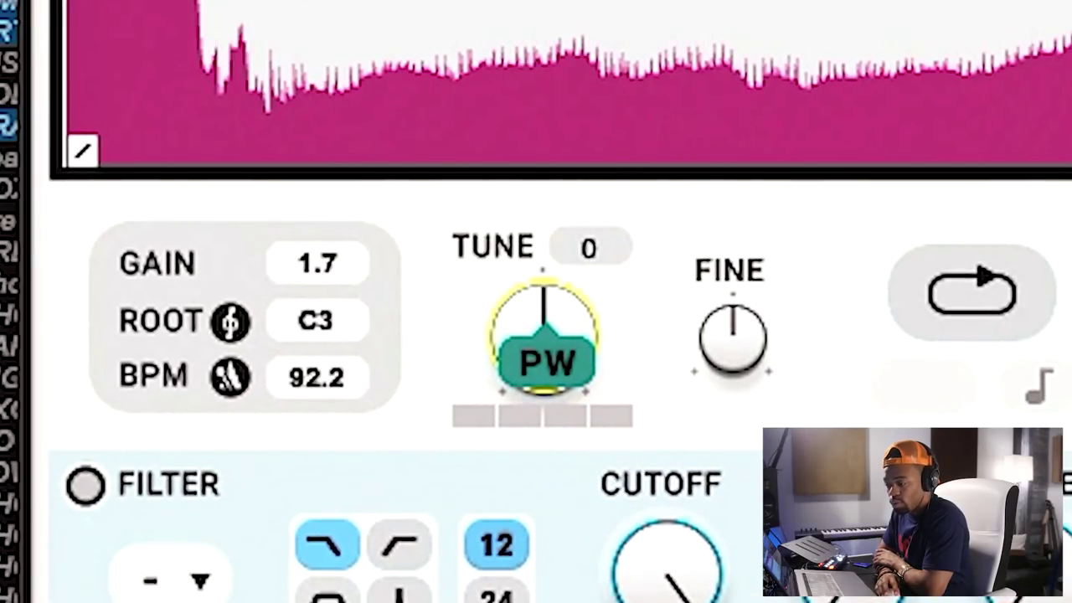
drag(545, 360, 548, 367)
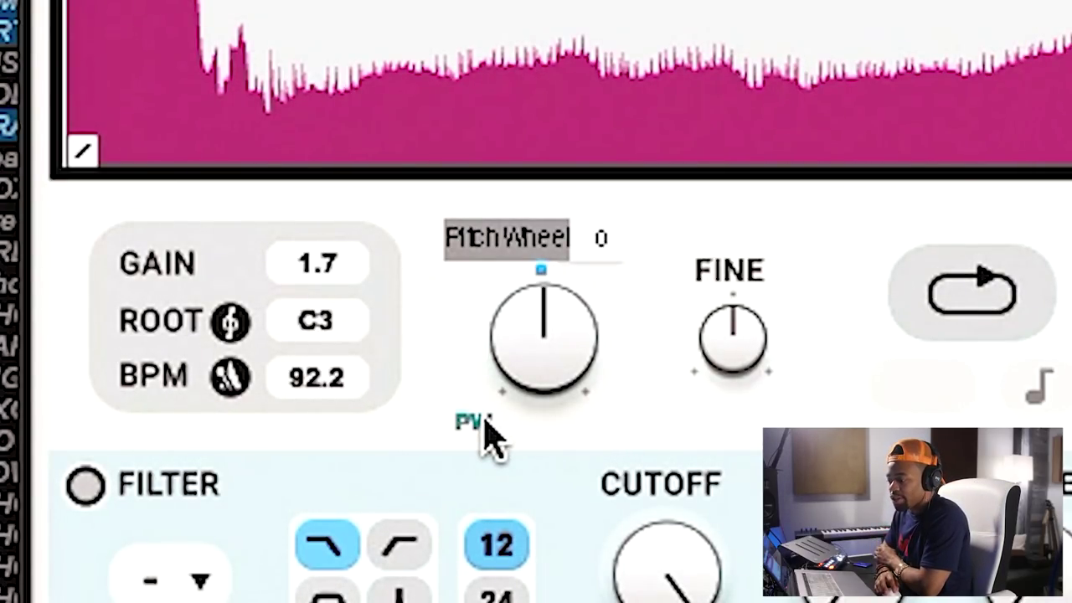
drag(486, 431, 501, 127)
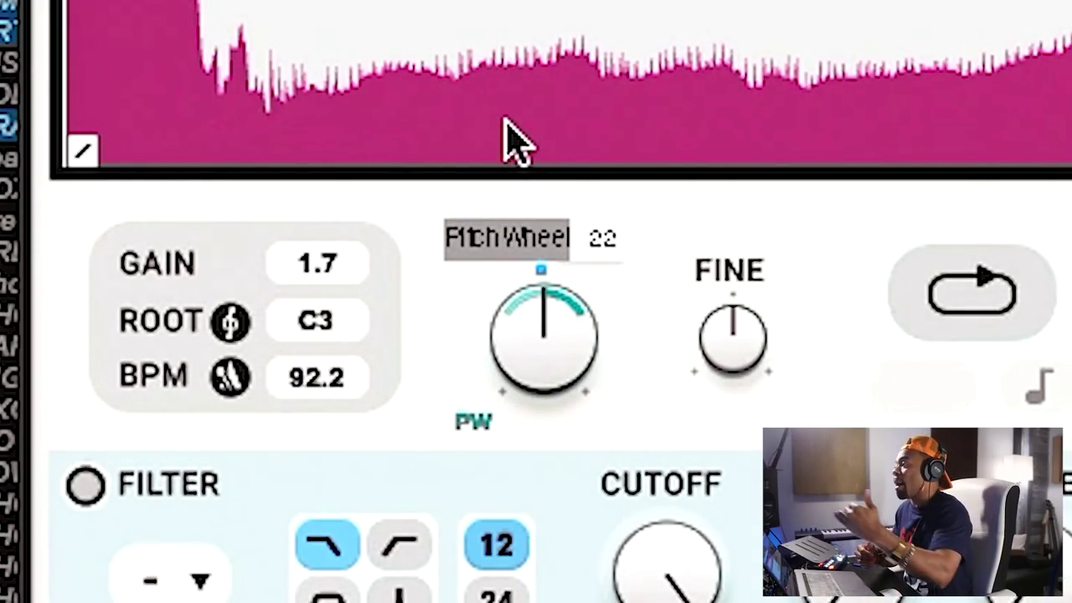
drag(469, 421, 491, 95)
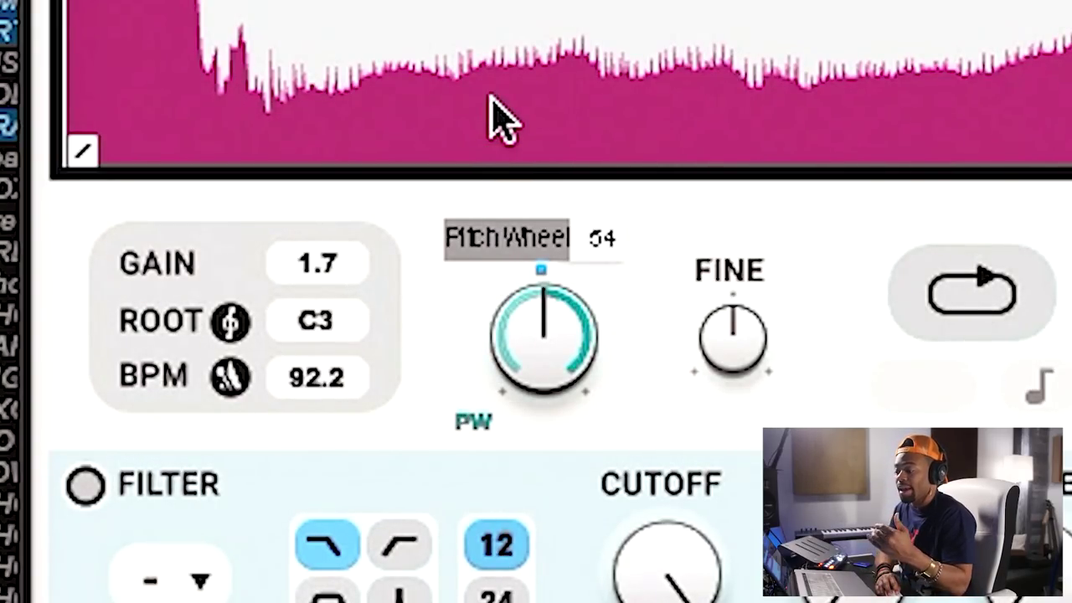
drag(492, 96, 418, 327)
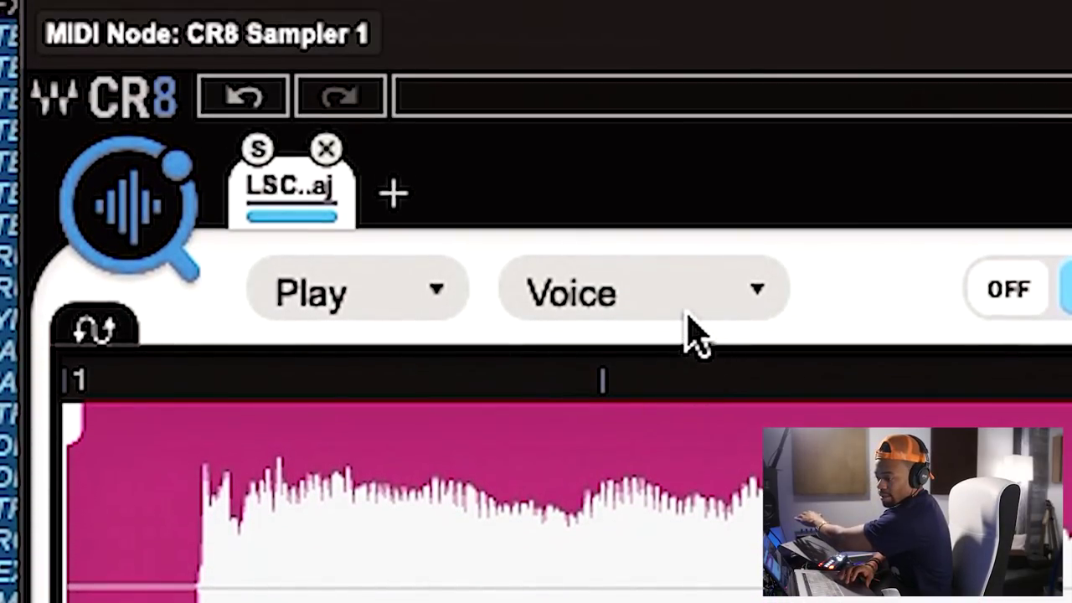
- Switch the vocal sample's scheme to Harmonic and turn on looping
click(678, 320)
scroll(634, 319, down, 2)
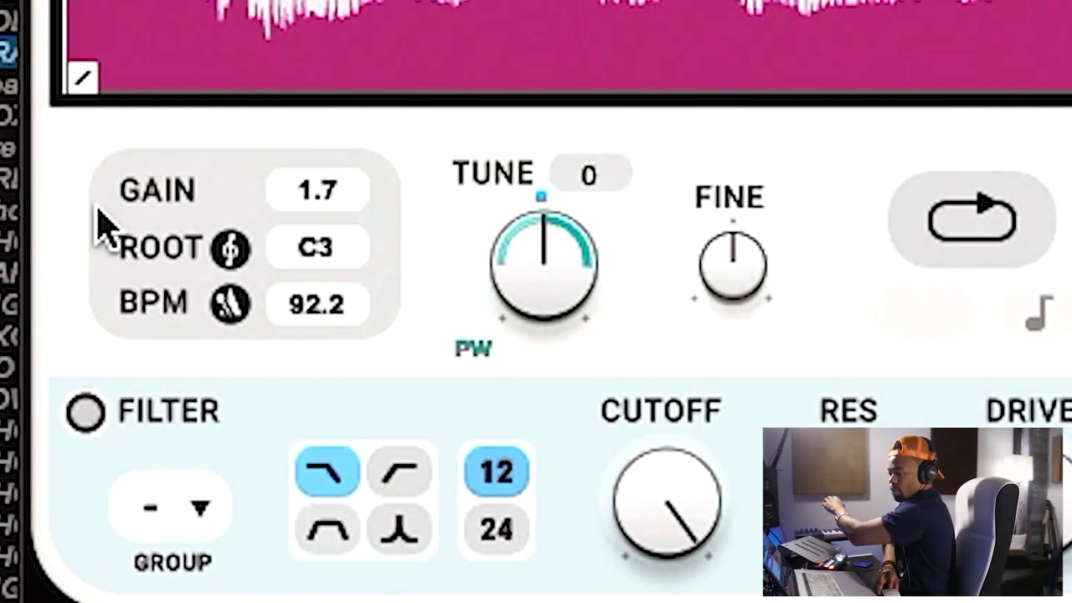
click(963, 243)
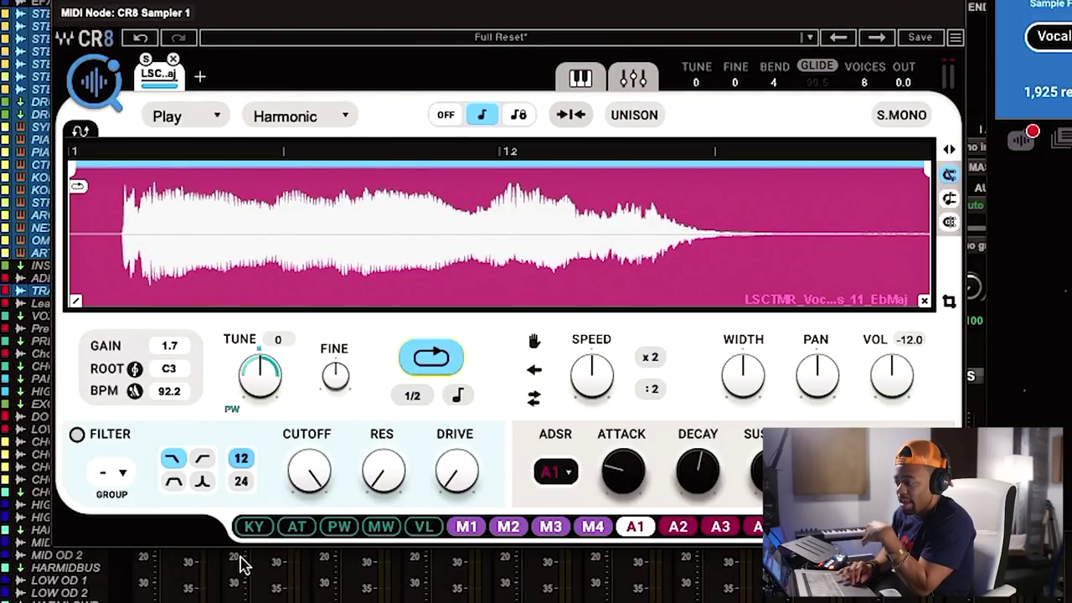
- Open MOD 1, look at its LFO and SEQ modes and examine which sampler controls M1 can be assigned to
click(466, 525)
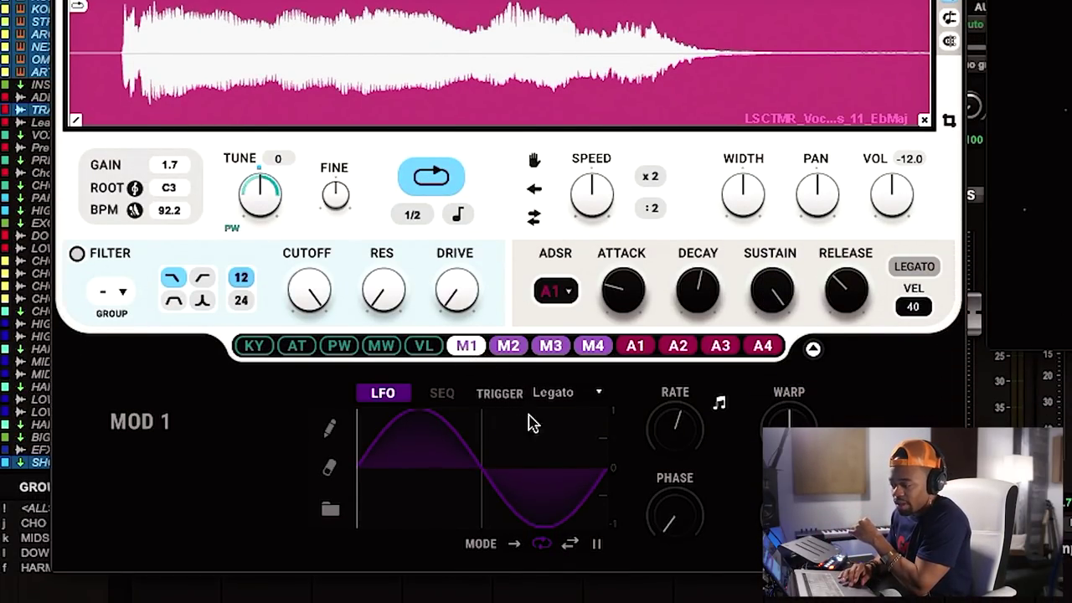
click(440, 397)
click(387, 397)
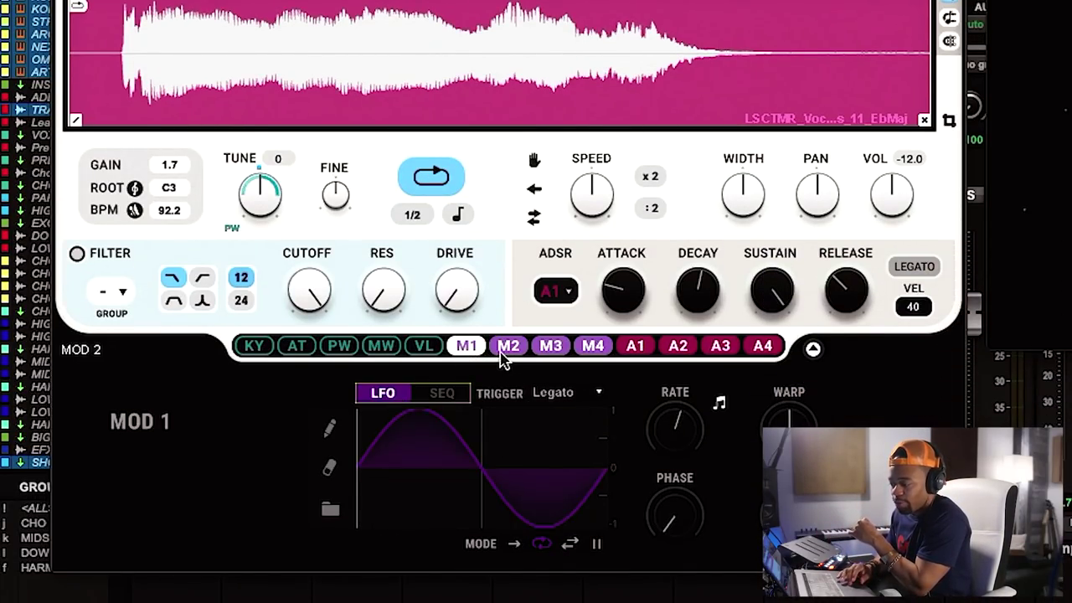
drag(474, 345, 490, 264)
drag(555, 221, 901, 218)
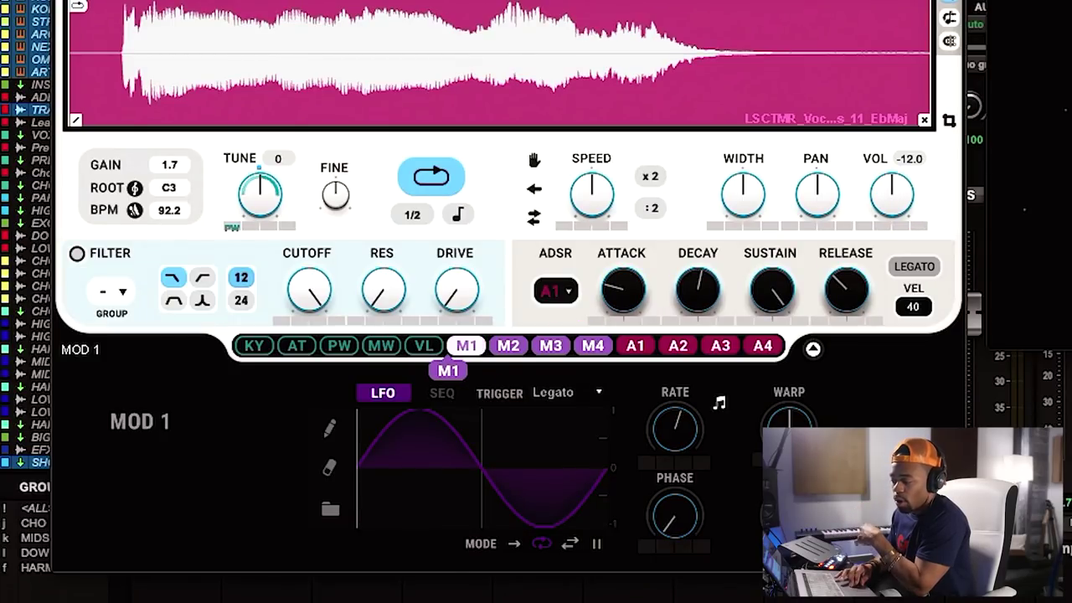
drag(461, 365, 461, 366)
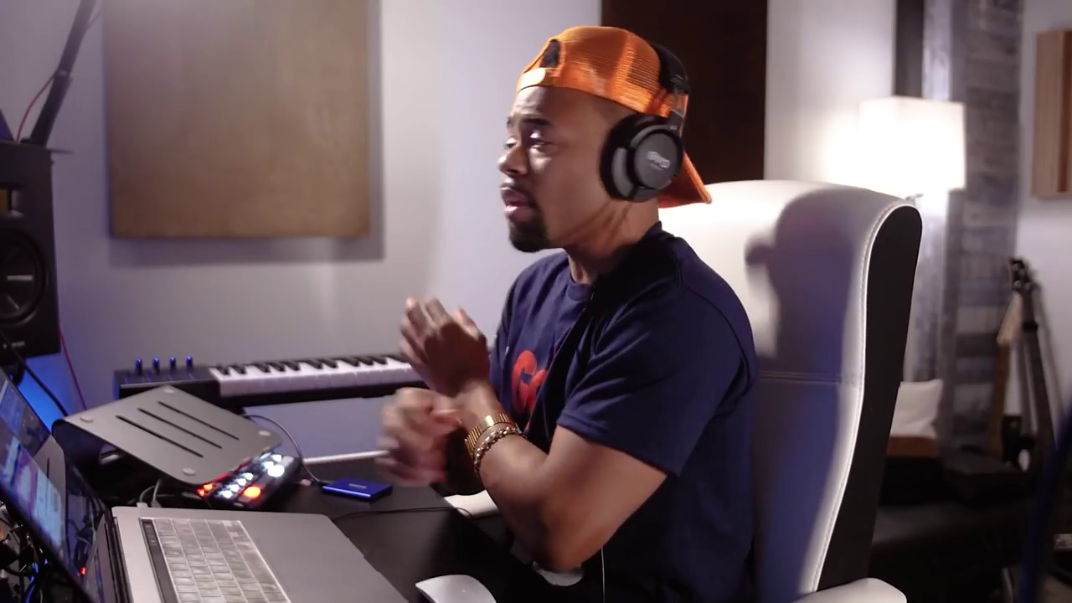